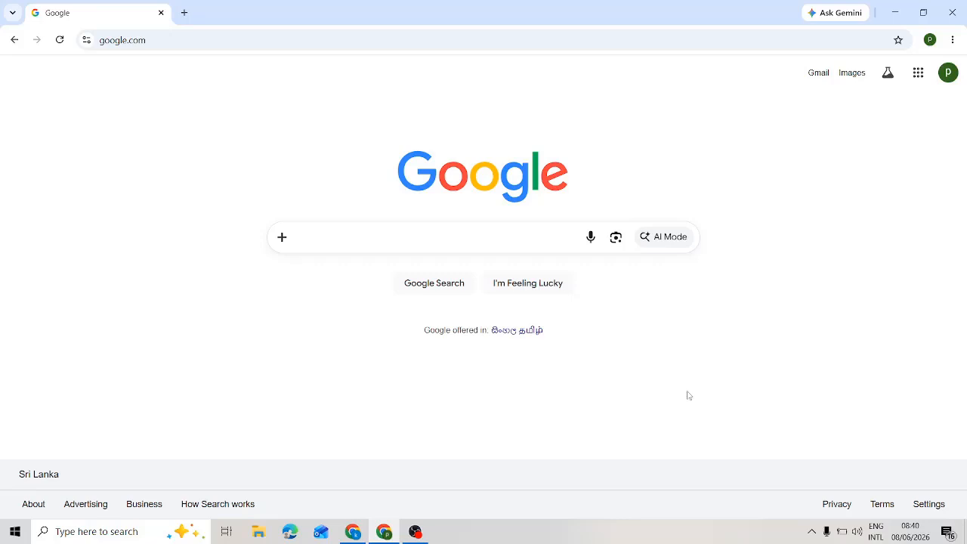
# Step: Search Google for "gemma ai" and open the Gamma web app at gamma.app
pyautogui.click(325, 234)
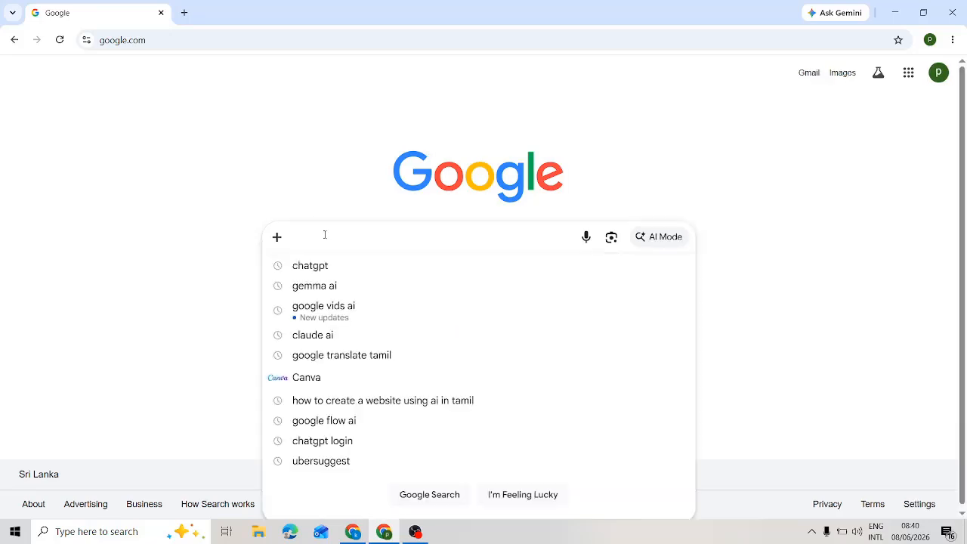
pyautogui.write('ge')
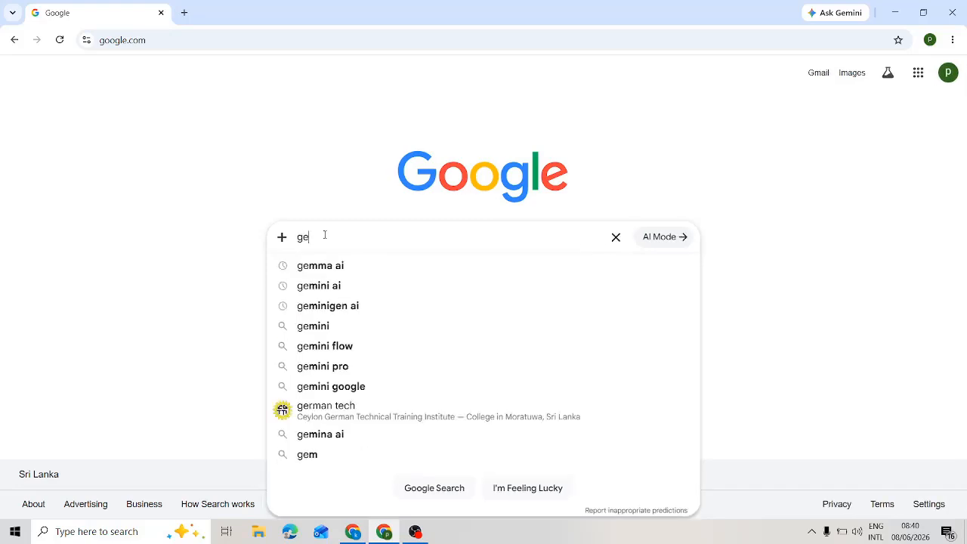
pyautogui.click(329, 269)
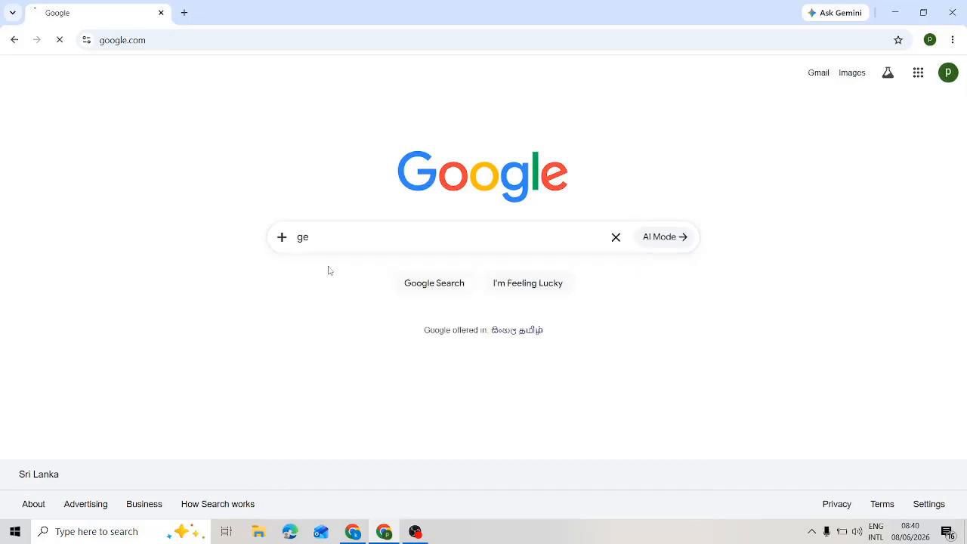
pyautogui.click(264, 273)
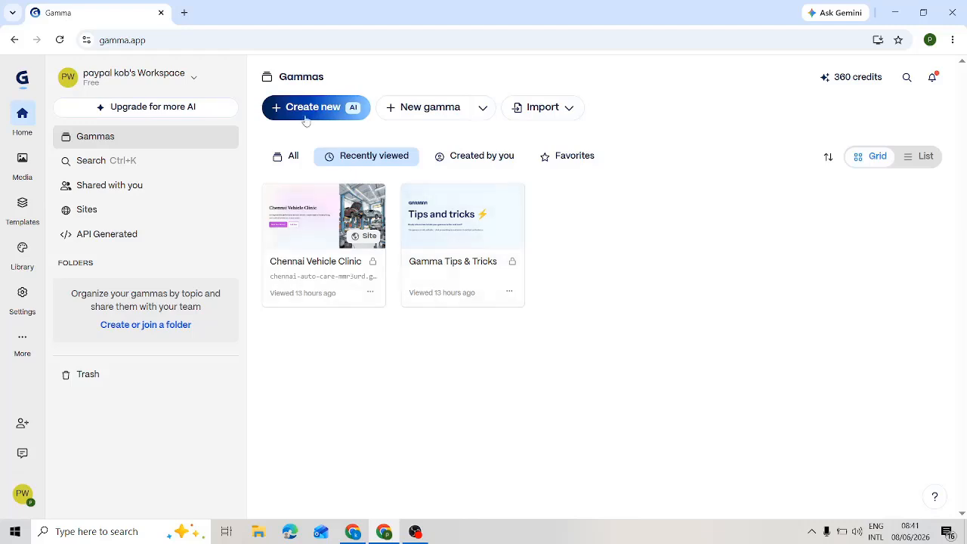
pyautogui.doubleClick(115, 40)
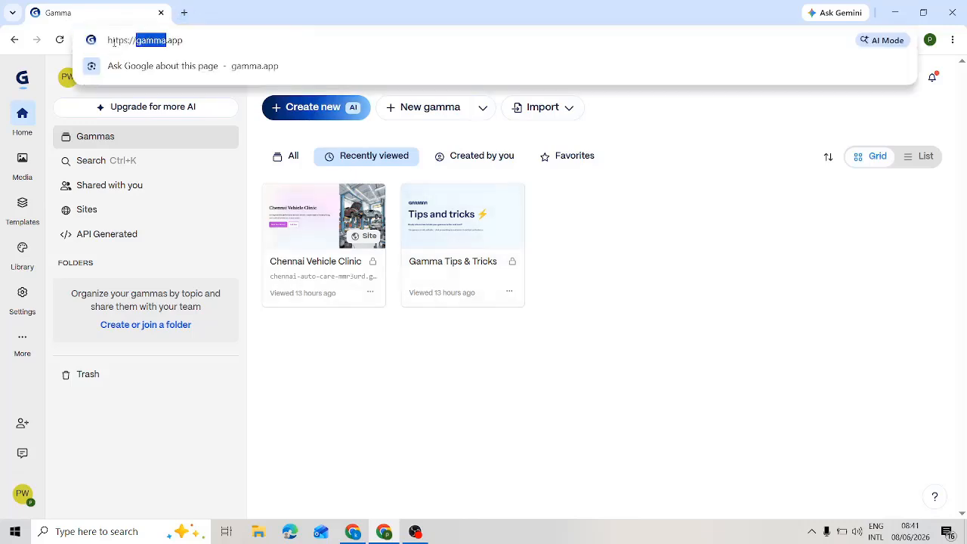
pyautogui.click(618, 249)
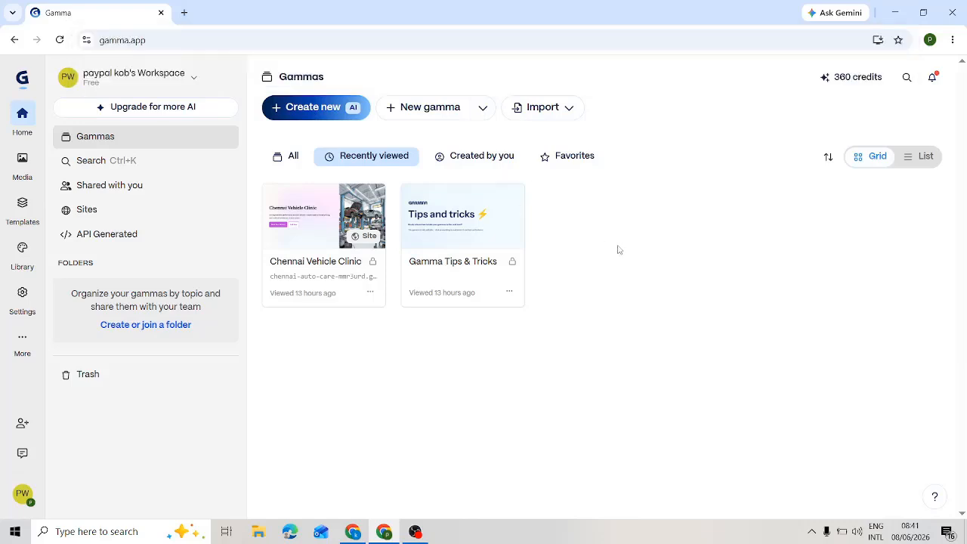
# Step: Start a new AI creation with the Generate option and choose Webpage as the output type, leaving the description empty
pyautogui.click(294, 113)
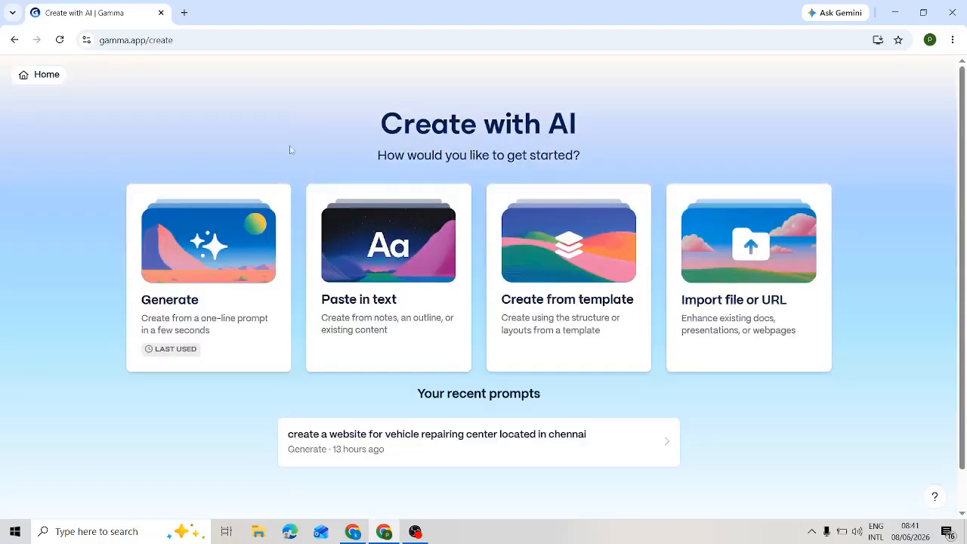
pyautogui.click(188, 269)
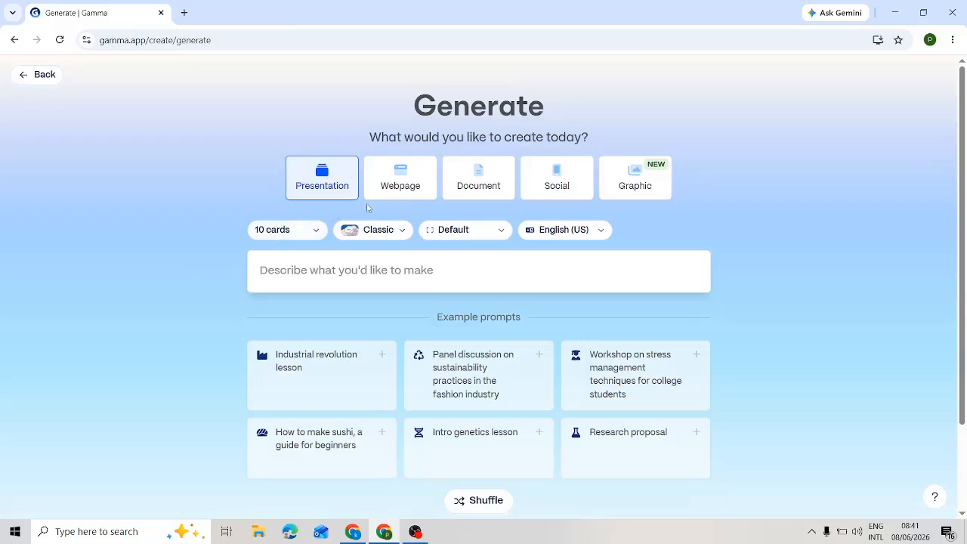
pyautogui.click(400, 189)
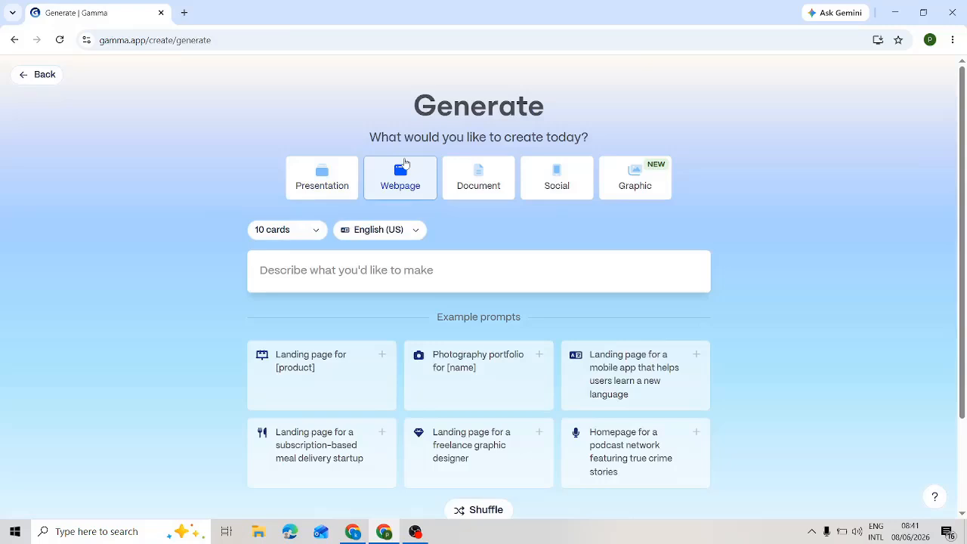
pyautogui.click(400, 270)
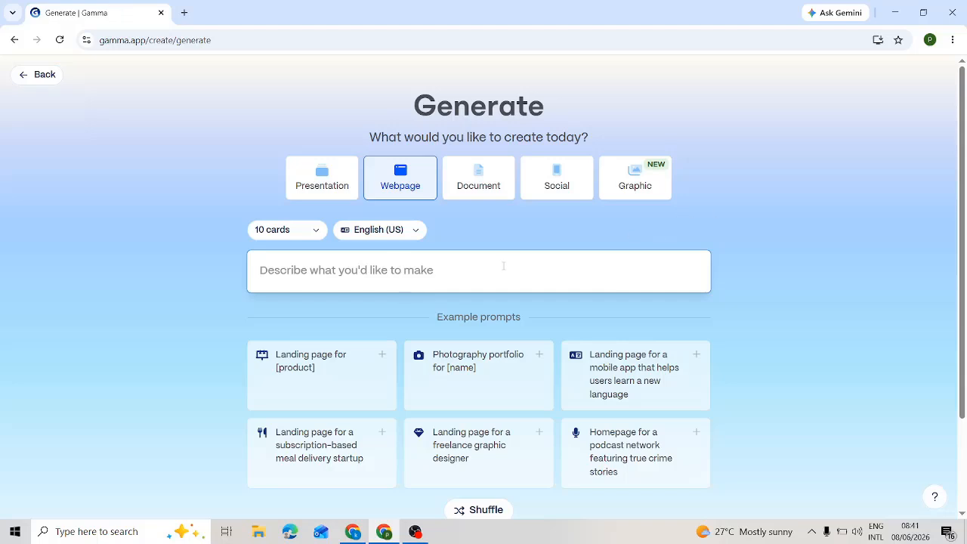
pyautogui.write('c')
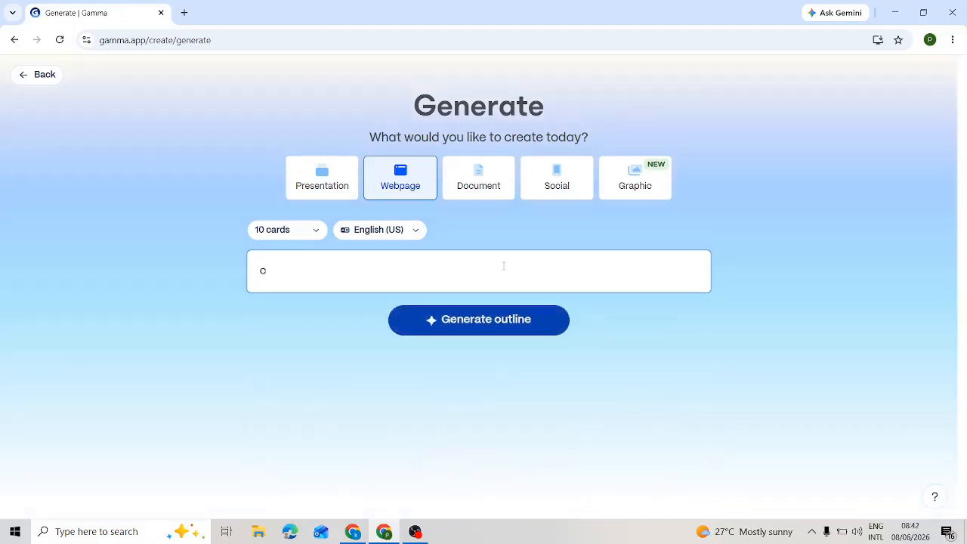
pyautogui.press('BackSpace')
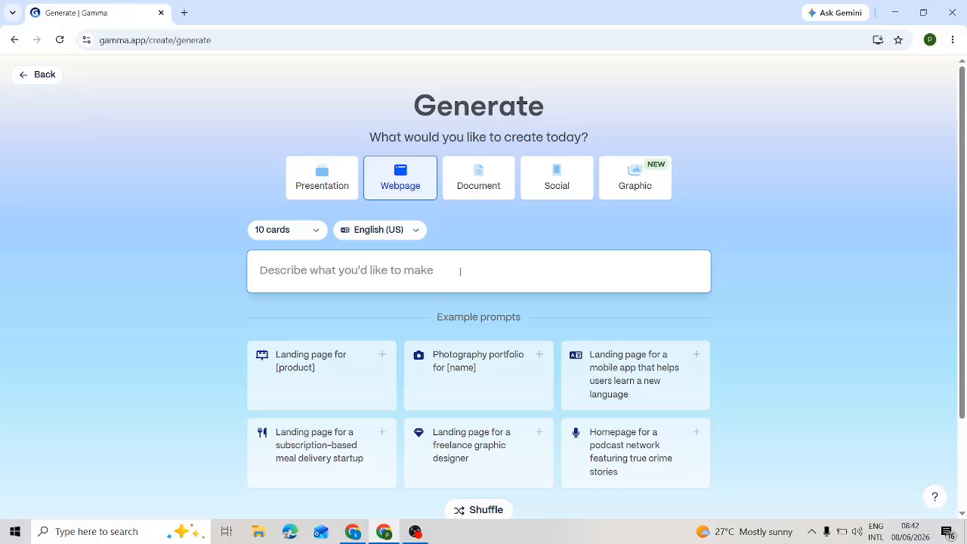
# Step: Open chatgpt.com in a new browser tab
pyautogui.click(184, 13)
pyautogui.write('chatgpt.com')
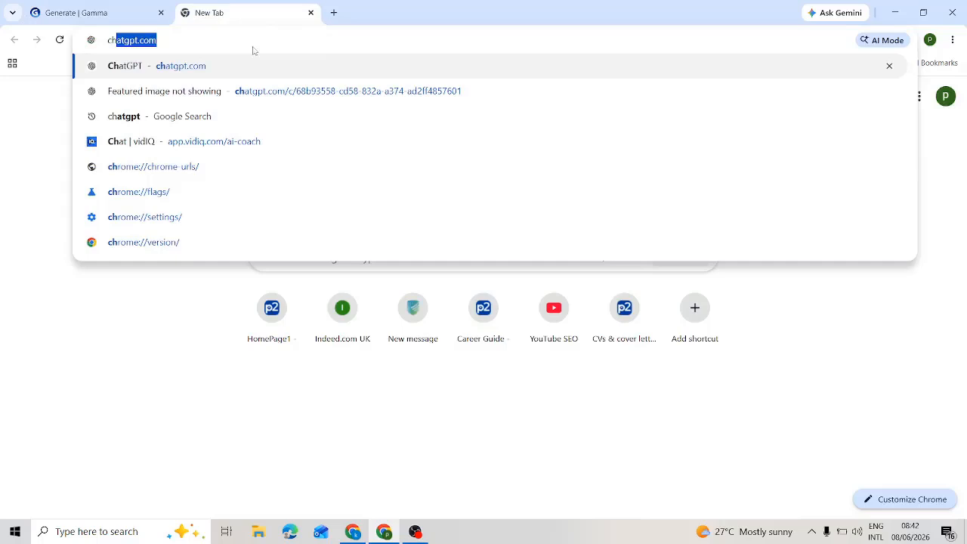
pyautogui.press('Return')
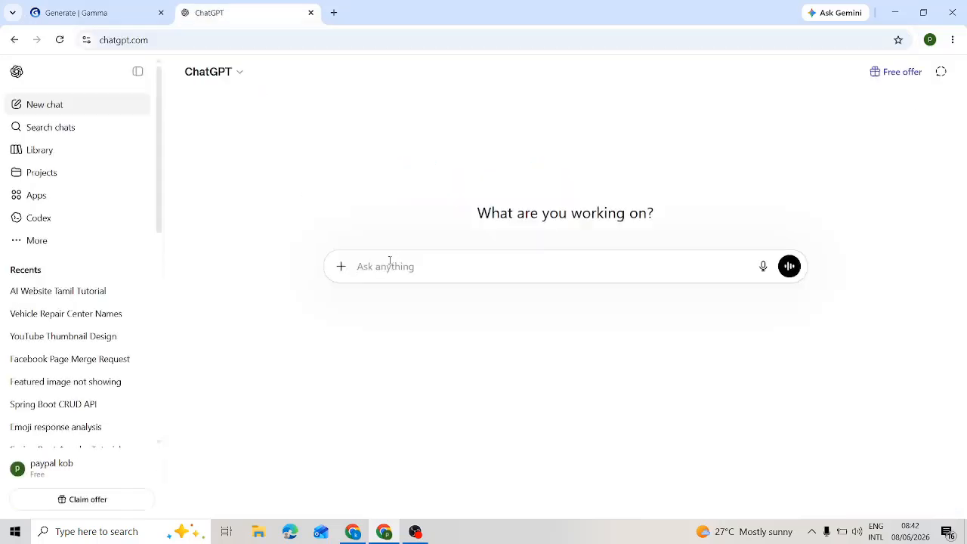
# Step: Write the ChatGPT prompt "act as world best web designer. i am going lanuhing new shop regarding toy i need the website"
pyautogui.write('i an')
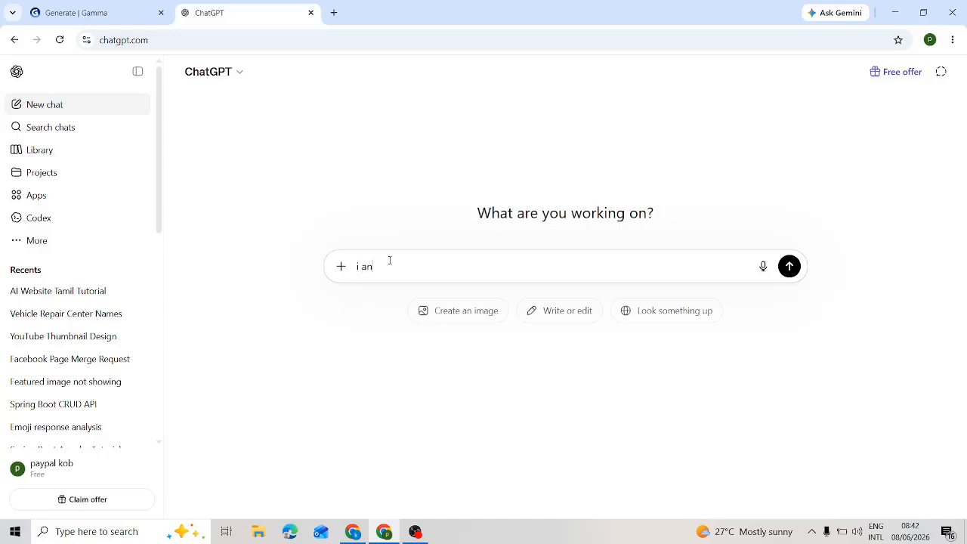
pyautogui.press('BackSpace')
pyautogui.press('BackSpace')
pyautogui.press('BackSpace')
pyautogui.write('acg')
pyautogui.press('BackSpace')
pyautogui.write('t as')
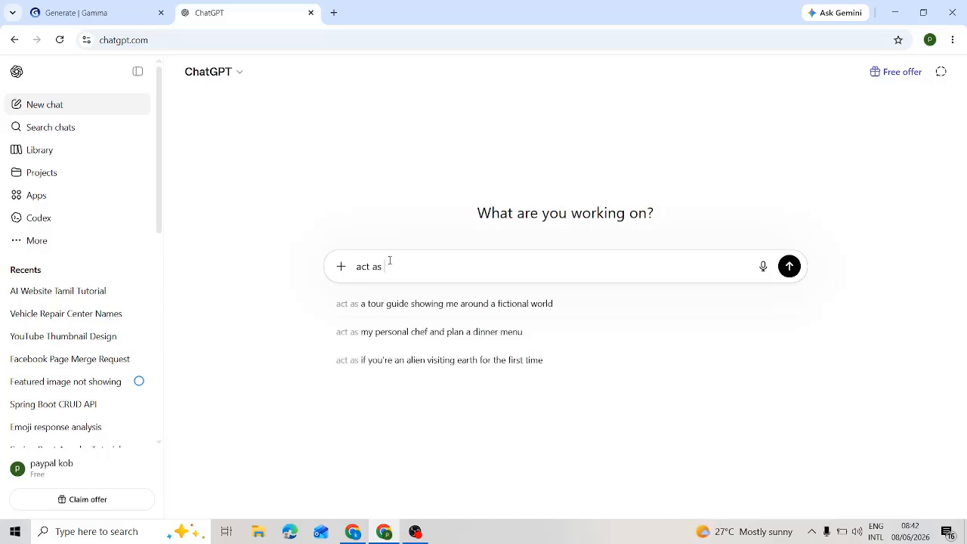
pyautogui.write(' worl')
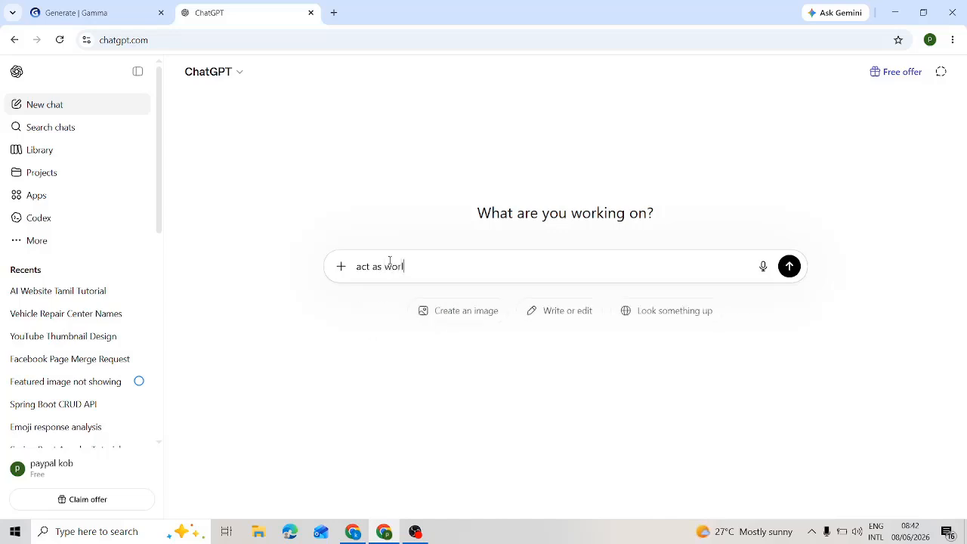
pyautogui.write('d best web designer. i am g')
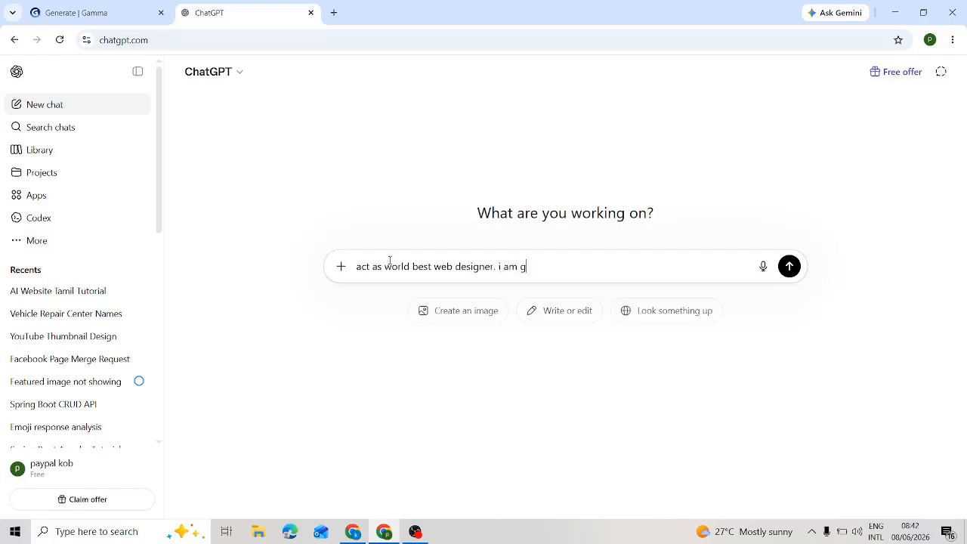
pyautogui.write('oing lanuhing n')
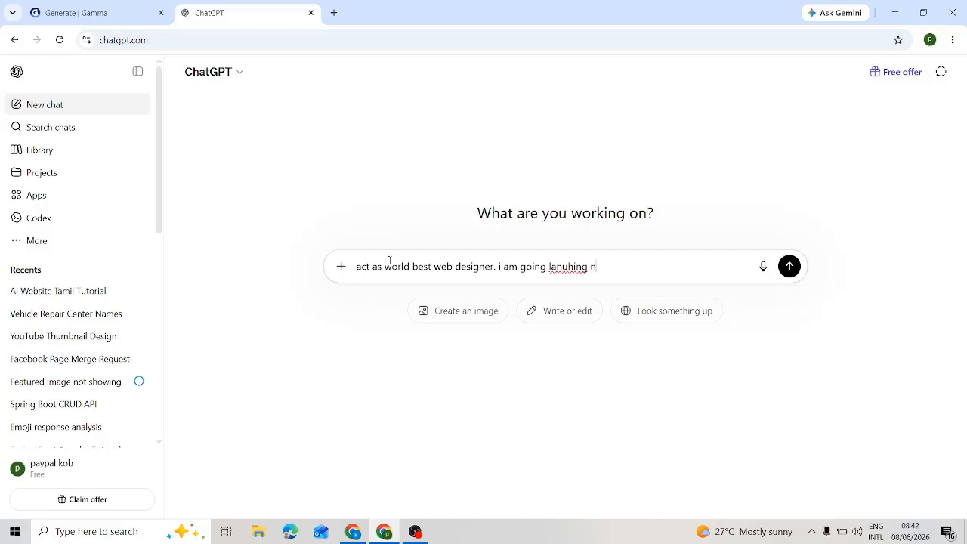
pyautogui.write('ew shop regarding toy i need the')
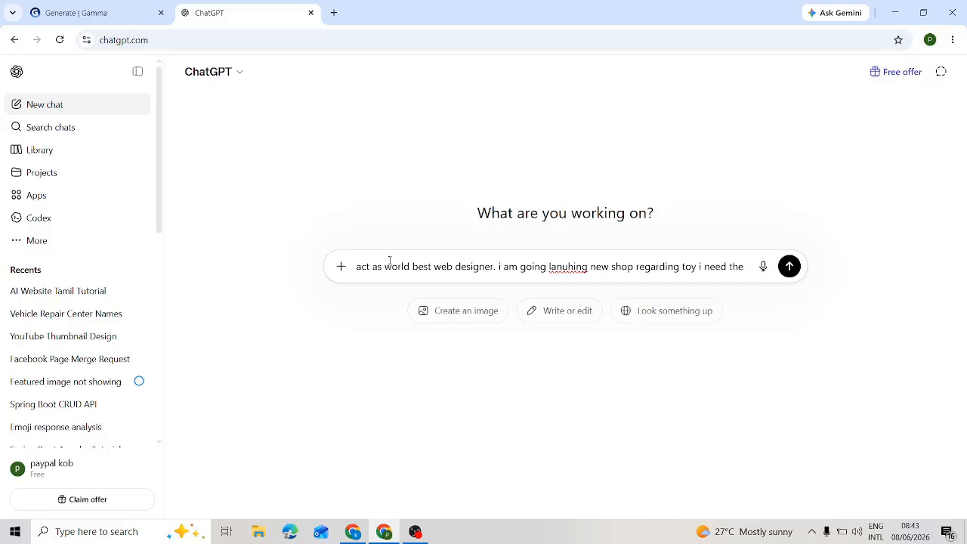
pyautogui.write(' website')
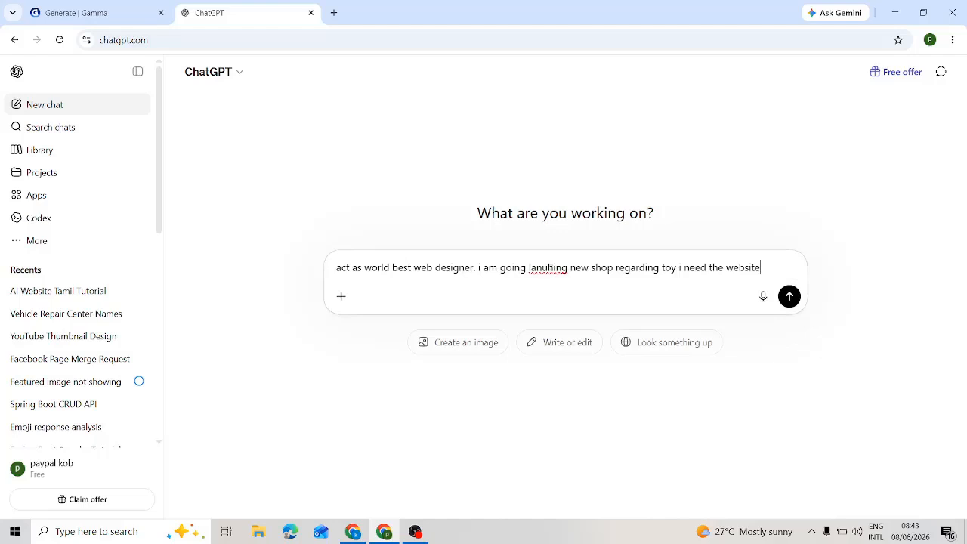
# Step: Try replacing the misspelled word "lanuhing" with the spelling suggestion "languishing"
pyautogui.rightClick(550, 268)
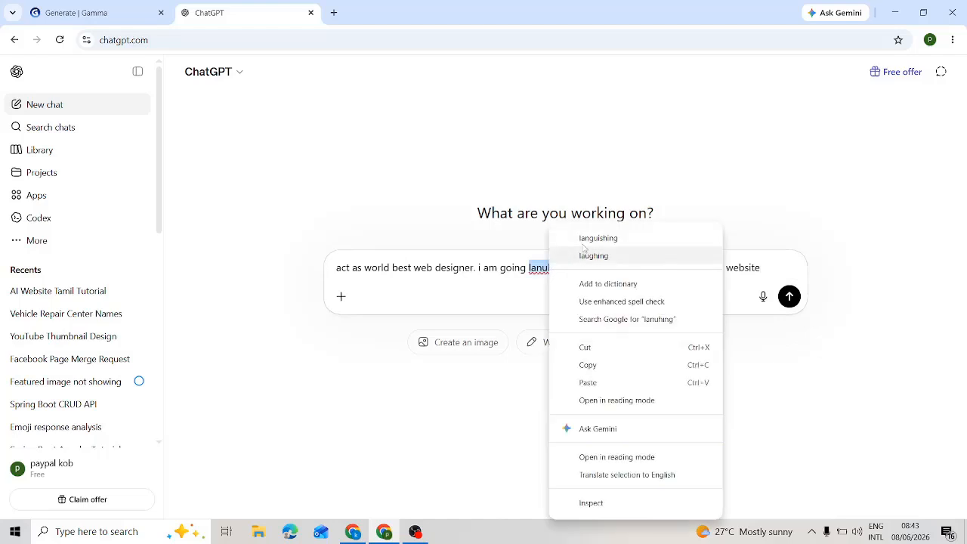
pyautogui.click(598, 239)
pyautogui.rightClick(546, 268)
pyautogui.click(546, 269)
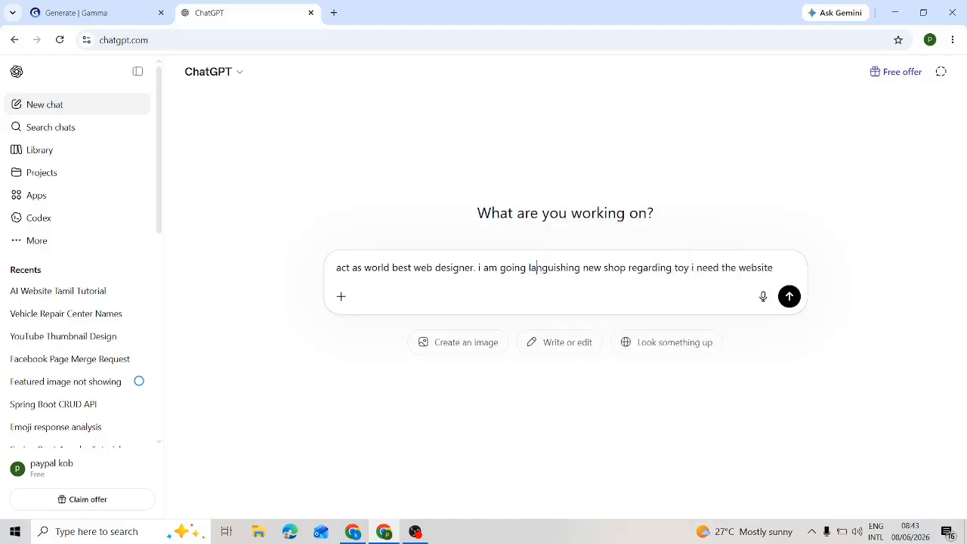
# Step: Replace the word after "i am going" in the prompt with "launging"
pyautogui.doubleClick(553, 268)
pyautogui.press('BackSpace')
pyautogui.write('laug')
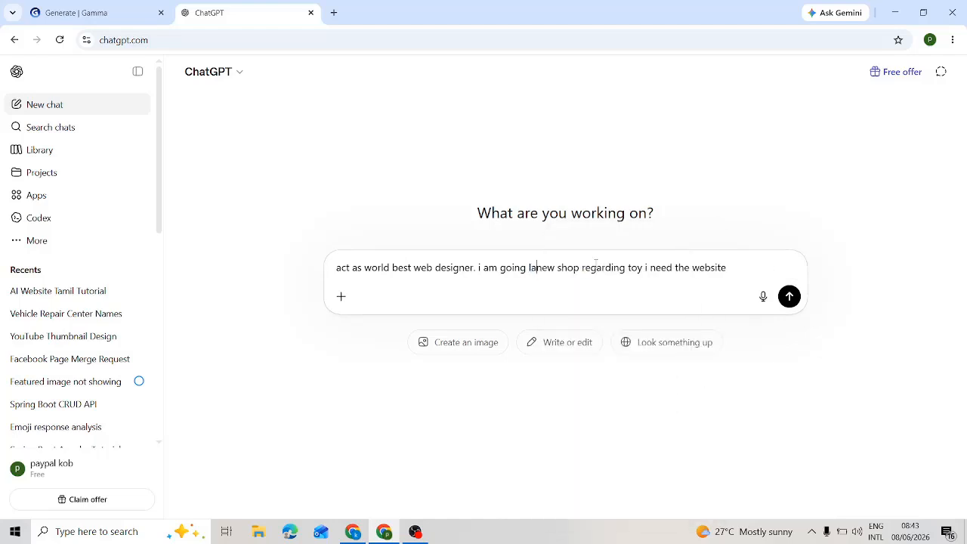
pyautogui.write('ing')
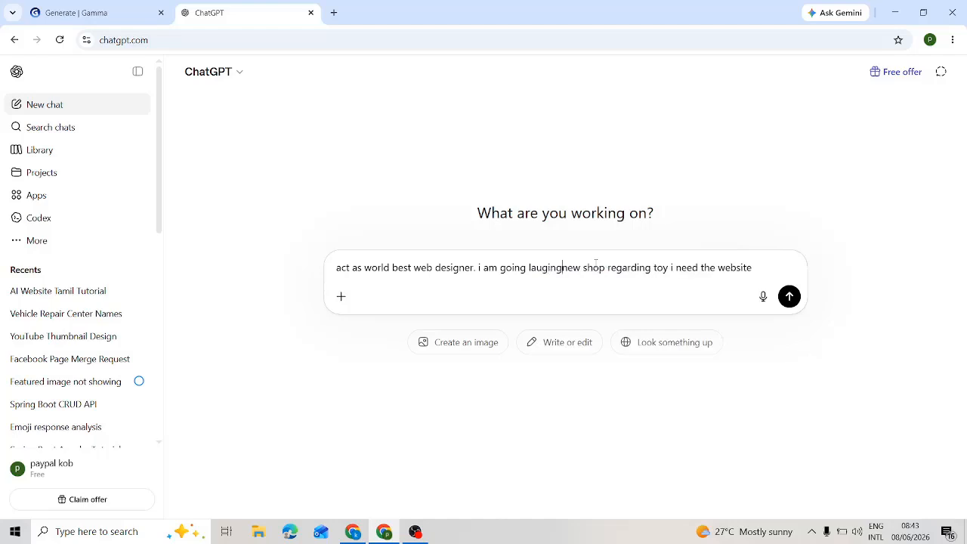
pyautogui.rightClick(545, 269)
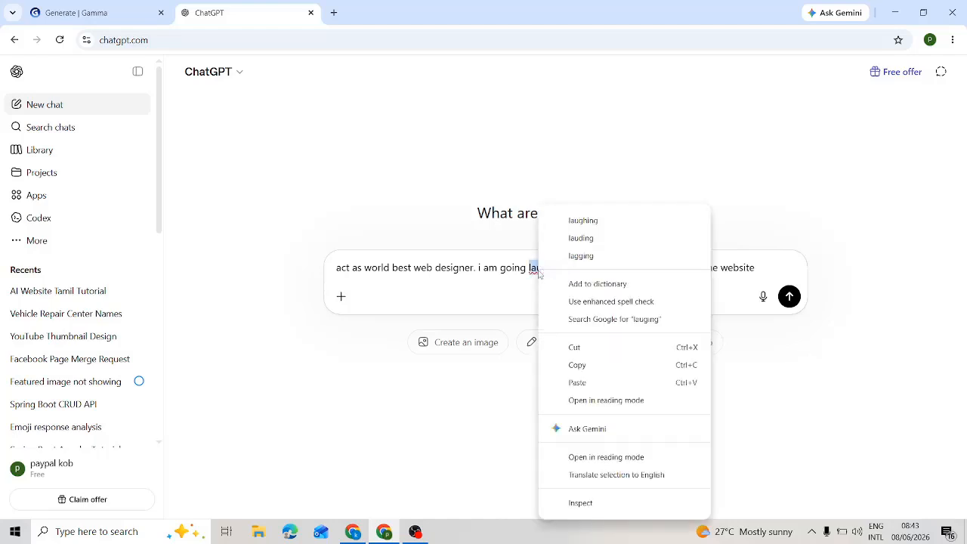
pyautogui.click(537, 269)
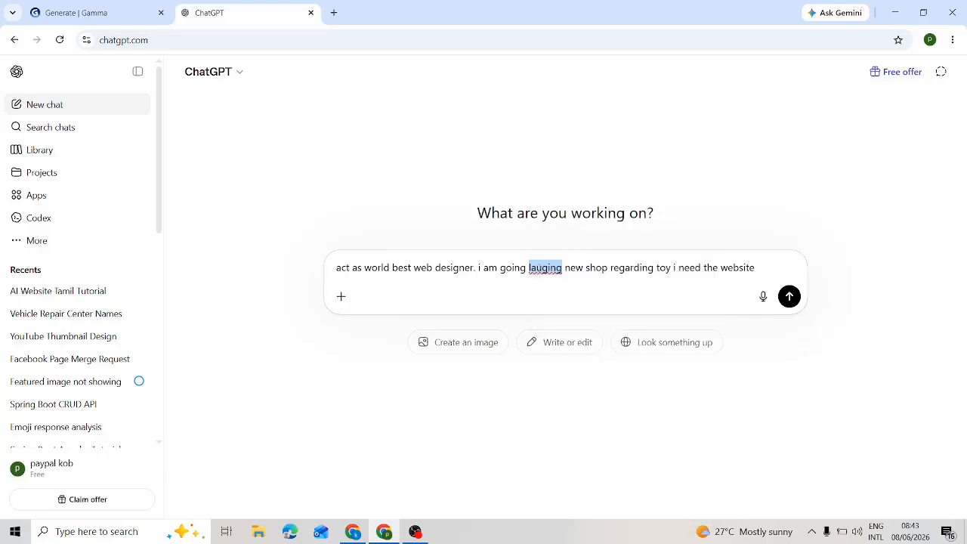
pyautogui.click(542, 268)
pyautogui.press('BackSpace')
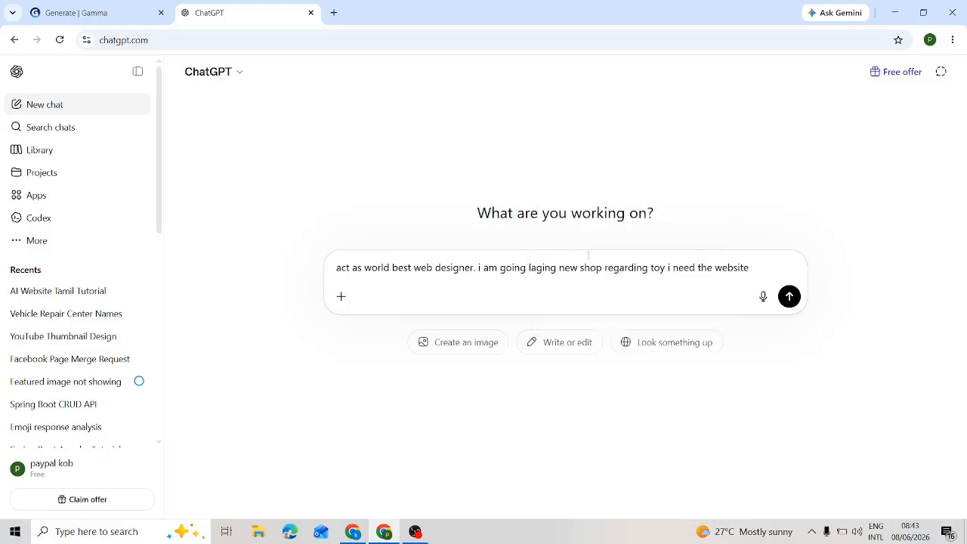
pyautogui.write('un')
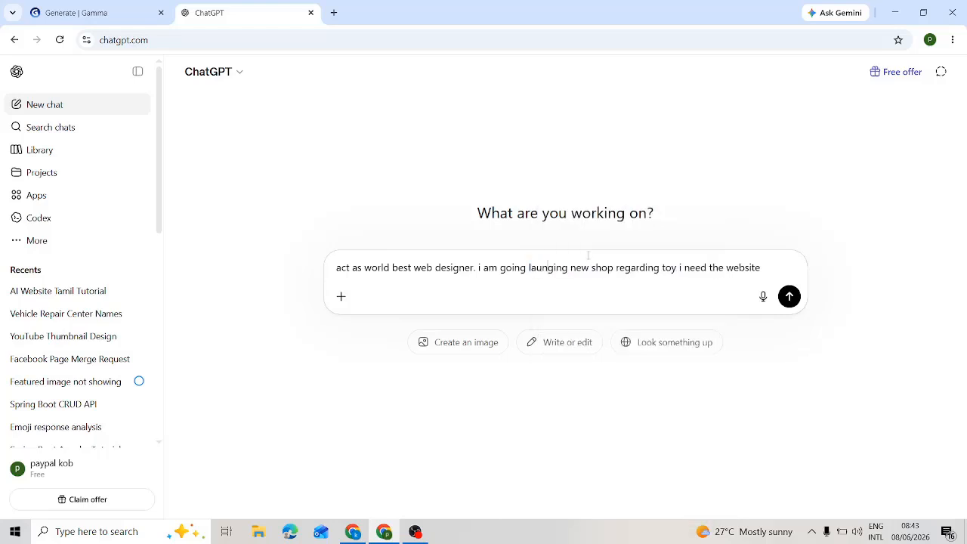
# Step: Append ". i need the eye one" to the end of the prompt
pyautogui.click(565, 302)
pyautogui.write('. i neee')
pyautogui.press('BackSpace')
pyautogui.write('d the eye ')
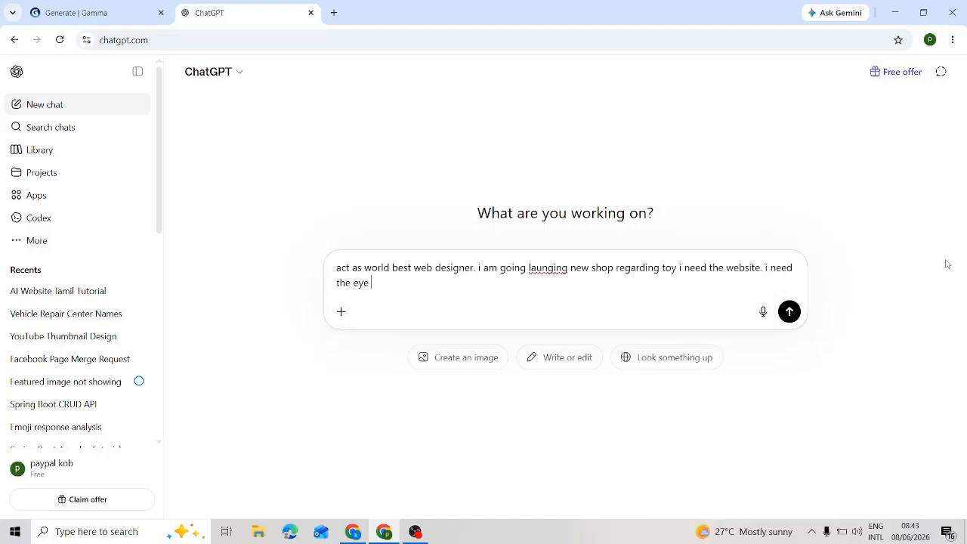
pyautogui.write('one')
# Step: Change "toy" in the prompt to "children toys shop", using the spelling suggestion for "children"
pyautogui.click(679, 267)
pyautogui.write('s shop')
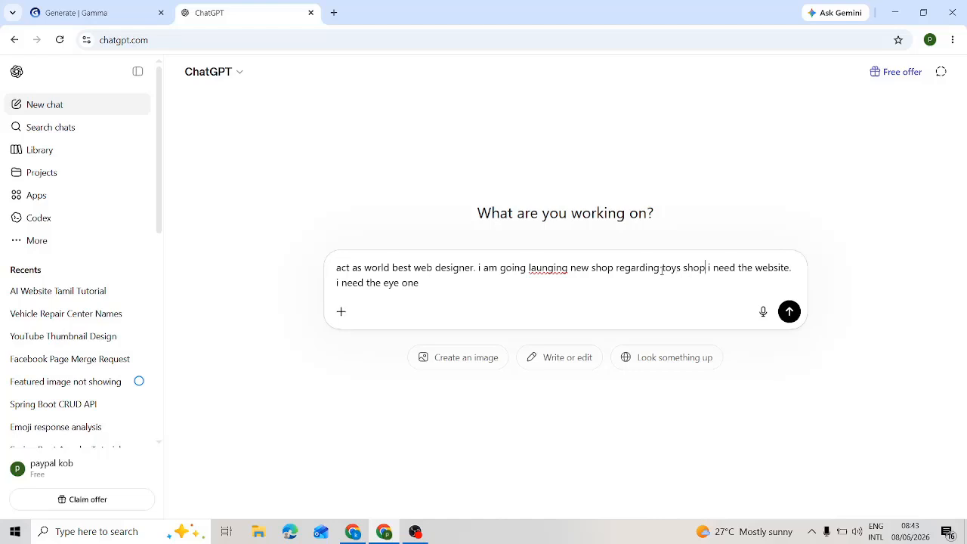
pyautogui.write('childer')
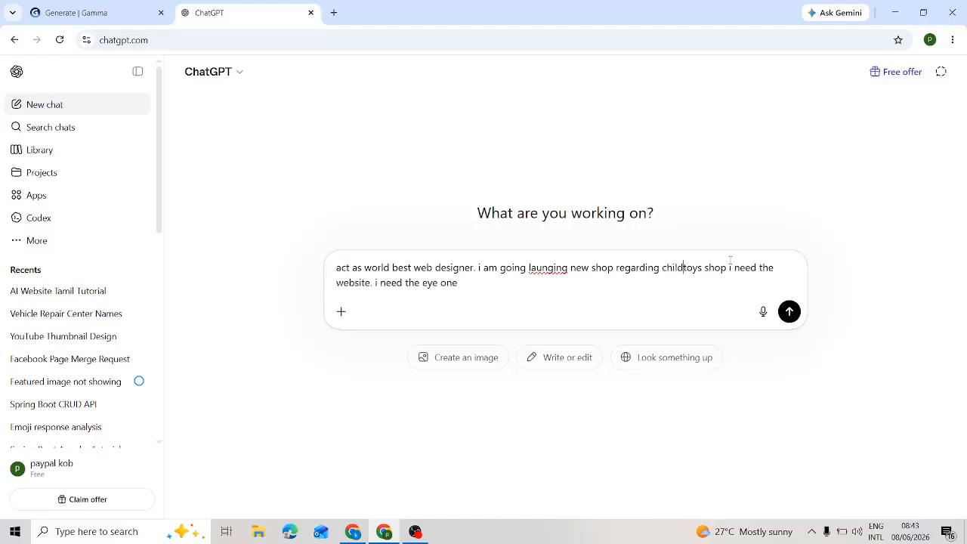
pyautogui.write('n')
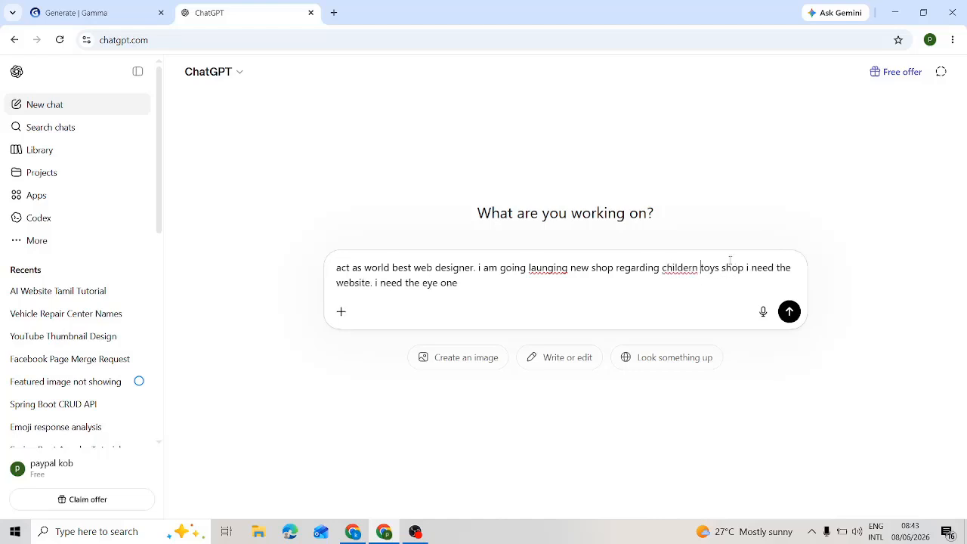
pyautogui.rightClick(667, 269)
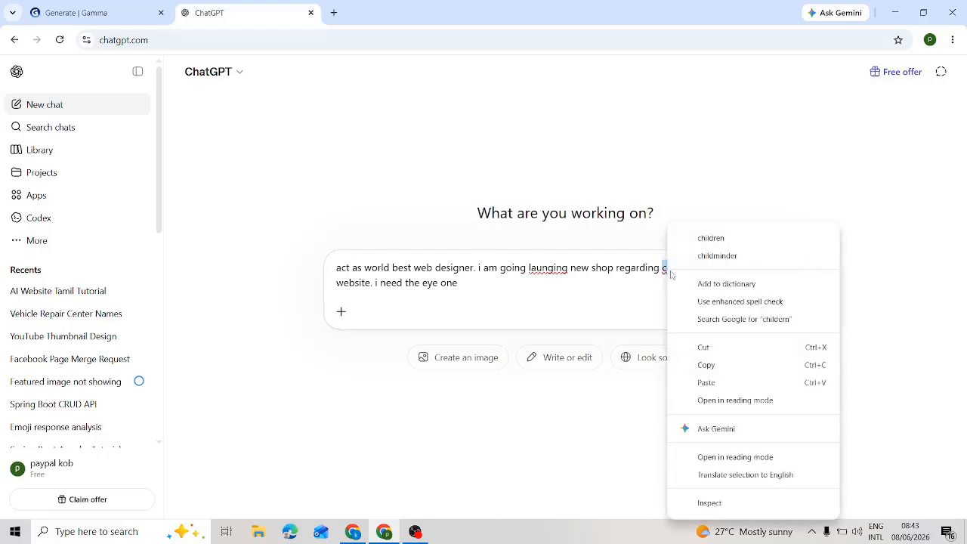
pyautogui.click(716, 242)
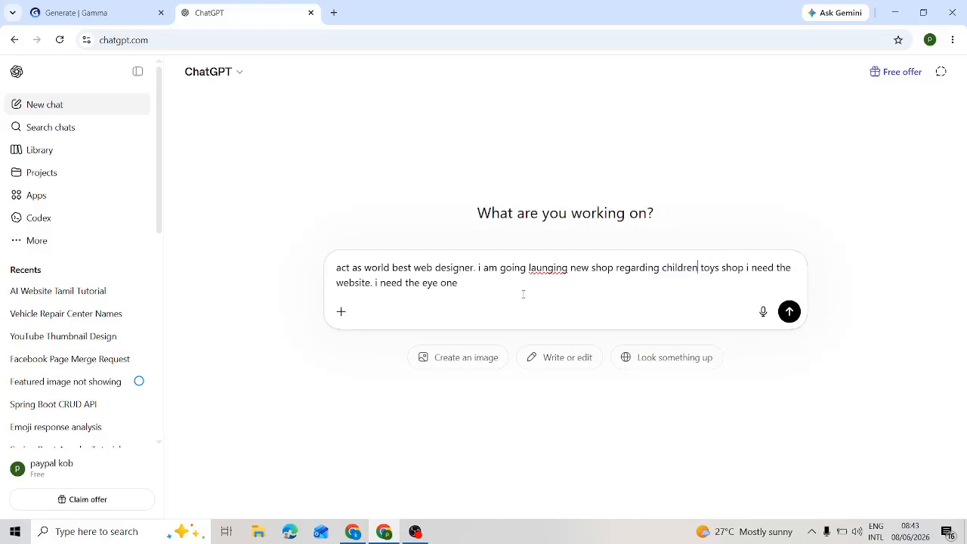
# Step: Add "backgound color: white." to the prompt, followed by the start of a primary color entry
pyautogui.write('. primar')
pyautogui.write('y color blu')
pyautogui.press('BackSpace')
pyautogui.press('BackSpace')
pyautogui.click(464, 283)
pyautogui.write('back gound col')
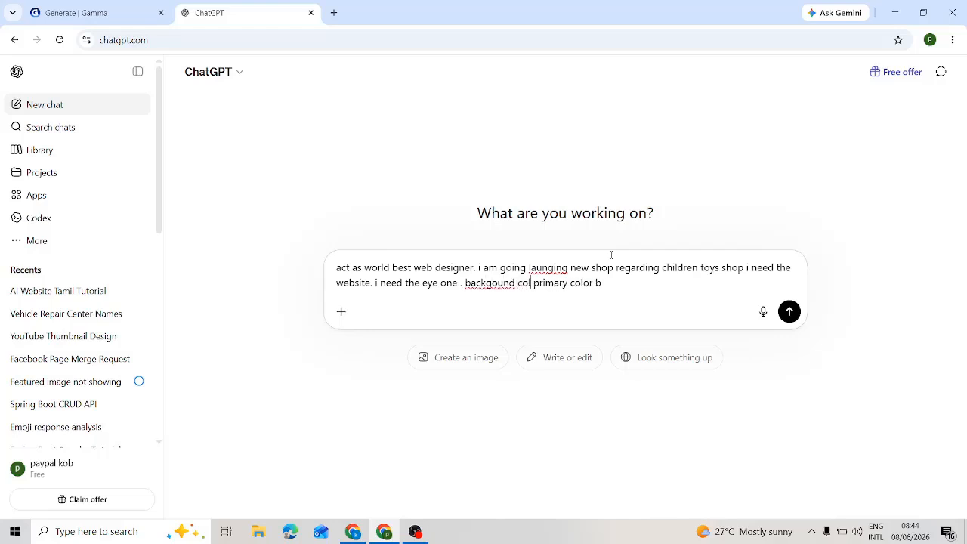
pyautogui.write('or: white')
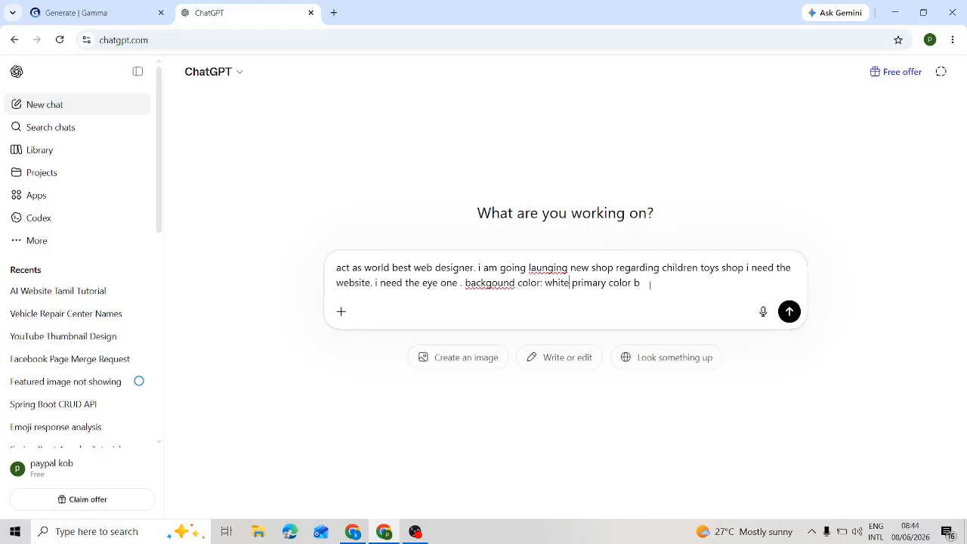
pyautogui.write('.')
# Step: Complete the primary color entry in the prompt as "primary color : blue"
pyautogui.click(636, 284)
pyautogui.write(': bl')
pyautogui.write('u')
pyautogui.press('BackSpace')
pyautogui.write('lue.')
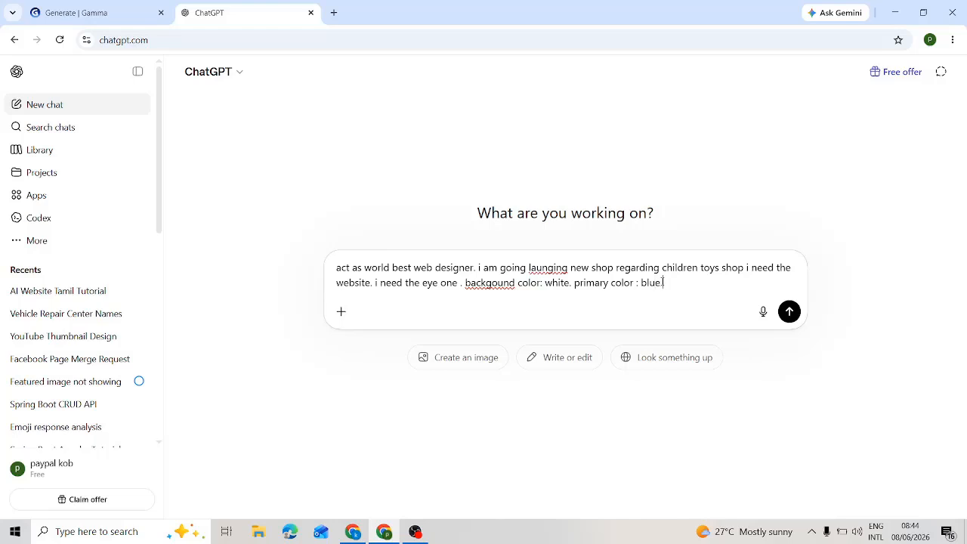
# Step: Append ", secoard color : orange." after the primary color in the prompt
pyautogui.write(', secao')
pyautogui.press('BackSpace')
pyautogui.press('BackSpace')
pyautogui.write('oard ')
pyautogui.write('color')
pyautogui.write(' : po')
pyautogui.press('BackSpace')
pyautogui.press('BackSpace')
pyautogui.write('ora')
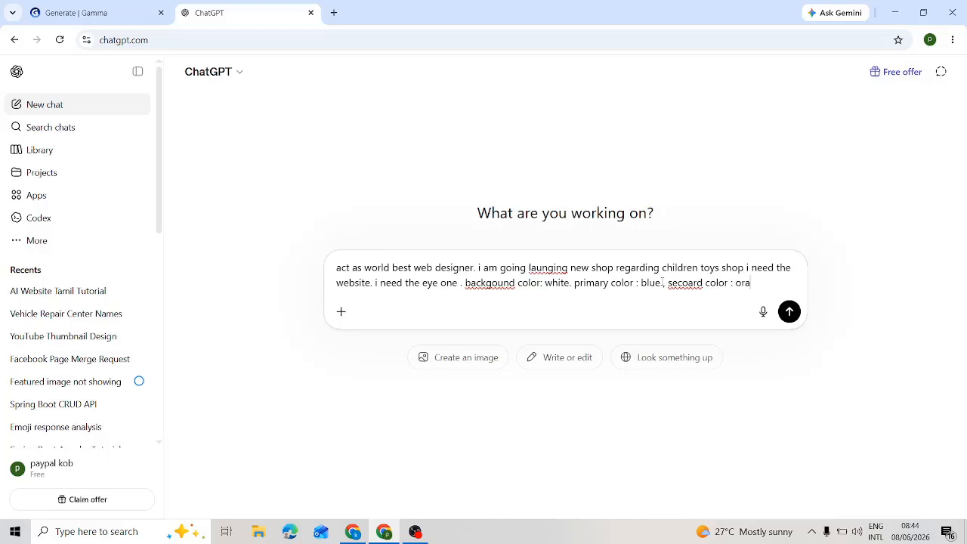
pyautogui.write('nge.')
# Step: Insert the word "cathy" between "eye" and "one" in the prompt
pyautogui.click(441, 283)
pyautogui.write('cat')
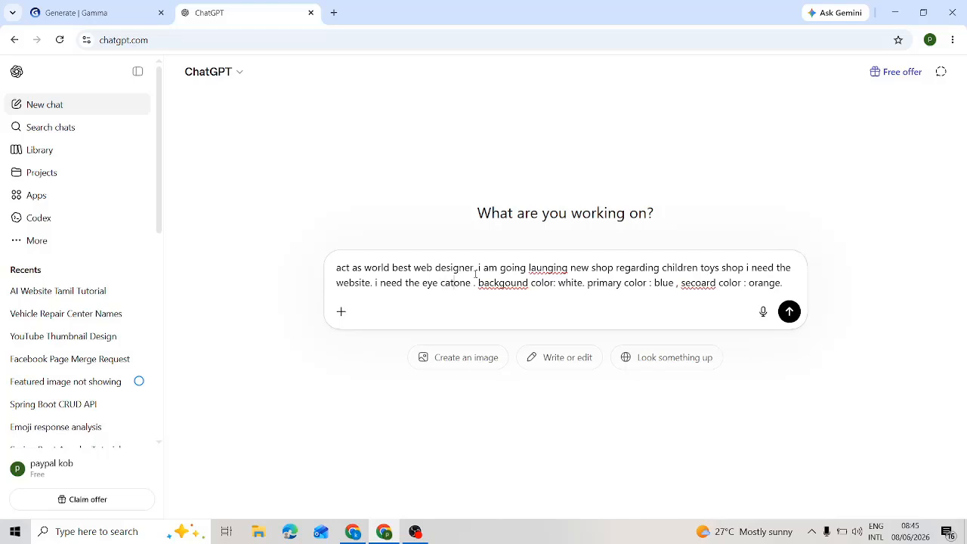
pyautogui.write('hy')
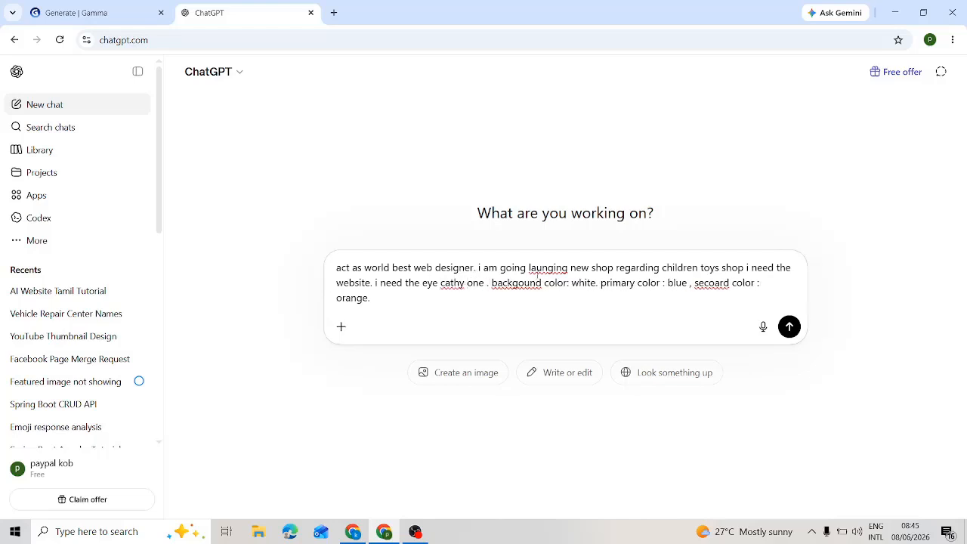
# Step: Append the sentence "need the prompt for this requirement" to the end of the prompt
pyautogui.click(396, 301)
pyautogui.press('BackSpace')
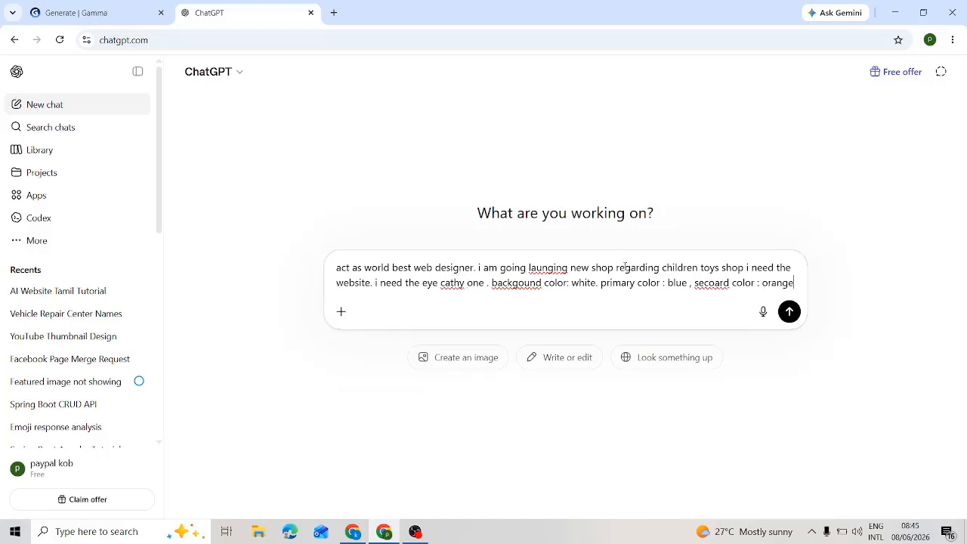
pyautogui.write('. ')
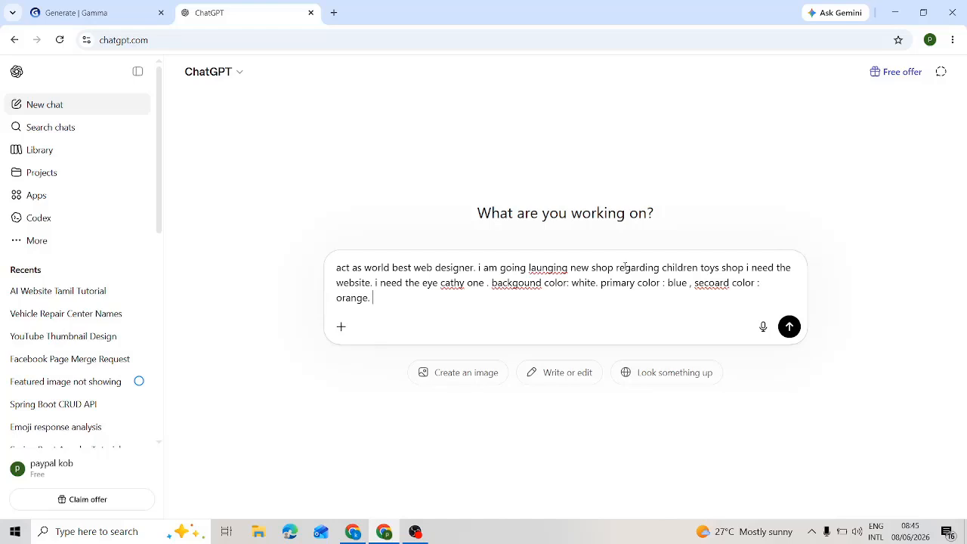
pyautogui.write('need the prompt for this requ')
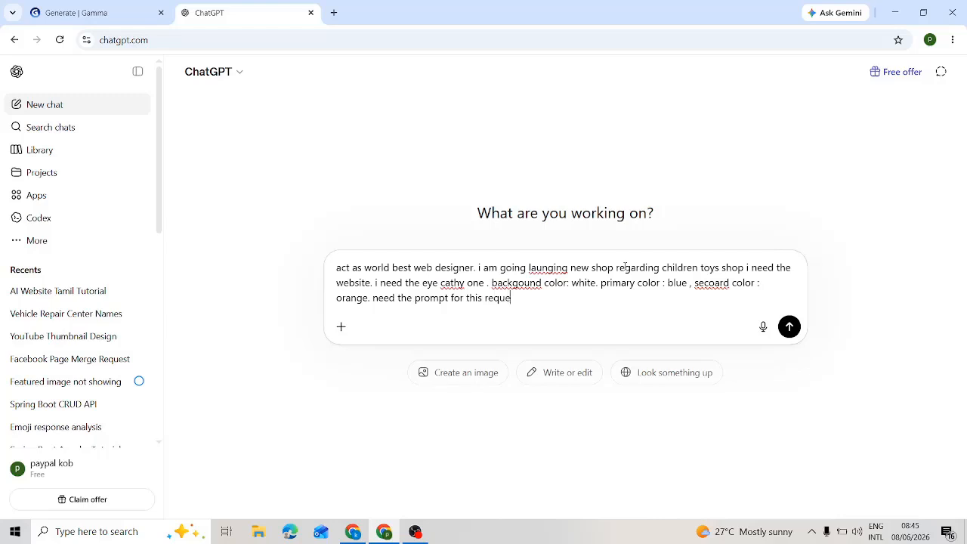
pyautogui.write('ir')
pyautogui.write('emt')
pyautogui.write('ent')
# Step: Enclose the color specifications from "backgound color" to "orange" in double quotation marks
pyautogui.write('"')
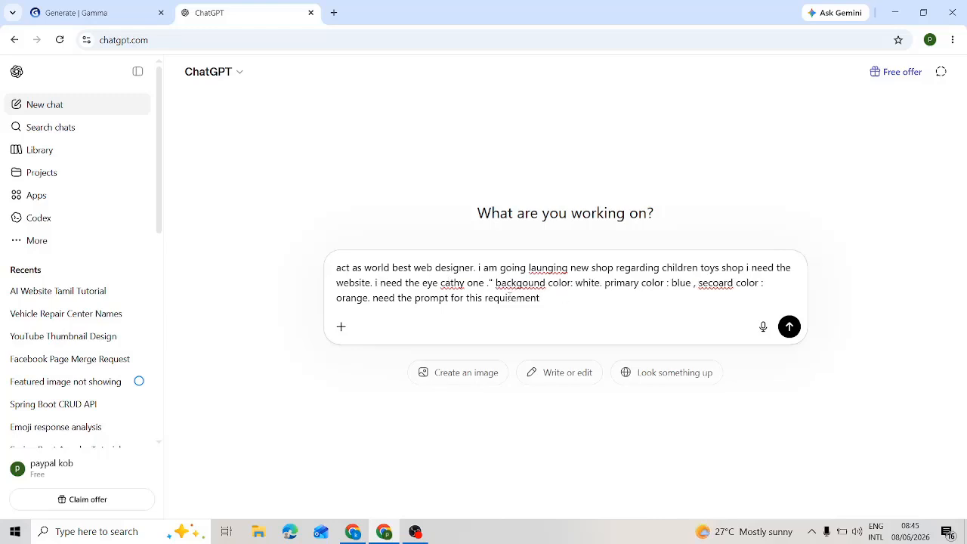
pyautogui.click(370, 298)
pyautogui.write('"')
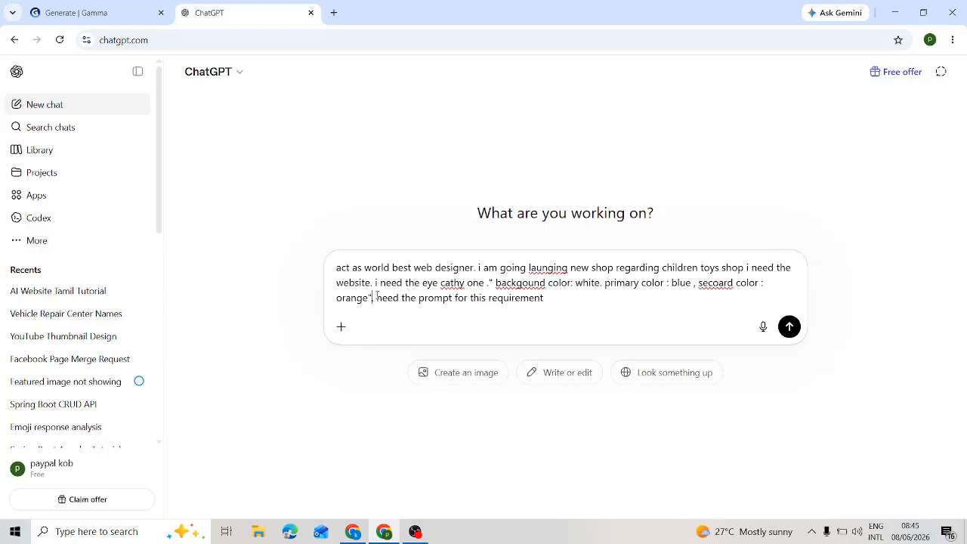
# Step: Move the sentence "need the prompt for this requirement" in front of the quoted color specifications
pyautogui.moveTo(376, 297); pyautogui.dragTo(547, 306)
pyautogui.hotkey('ctrl', 'c')
pyautogui.press('BackSpace')
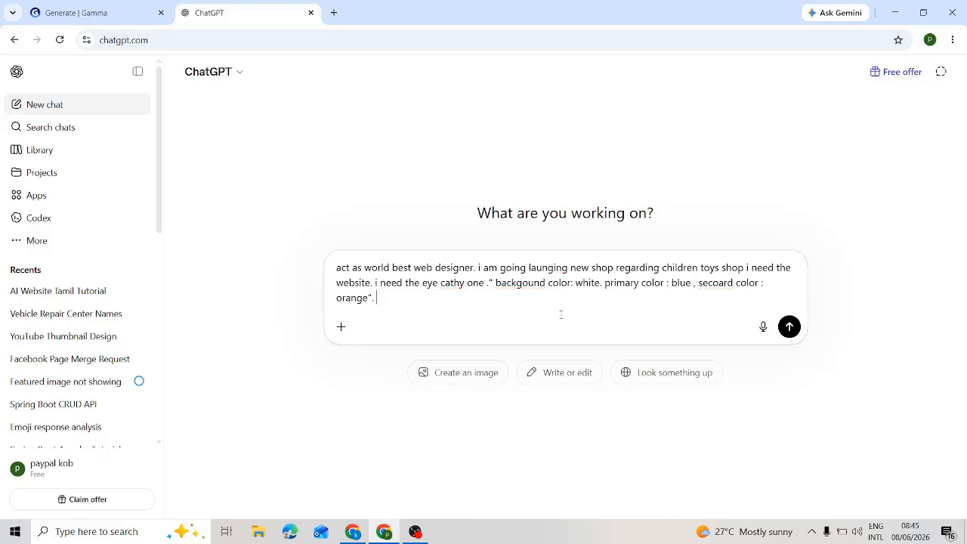
pyautogui.click(491, 282)
pyautogui.hotkey('ctrl', 'v')
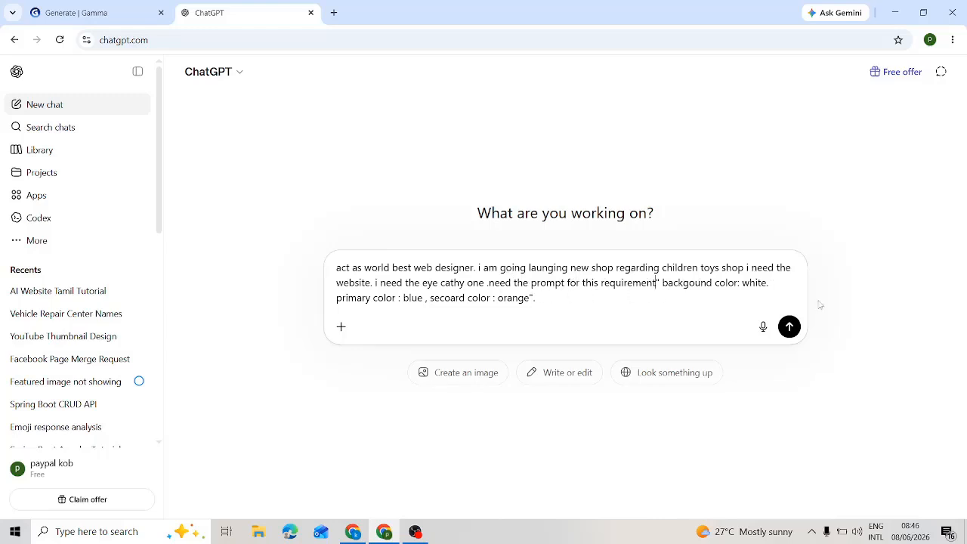
# Step: Send the toy shop request and look through the sections of the generated website design prompt
pyautogui.click(791, 327)
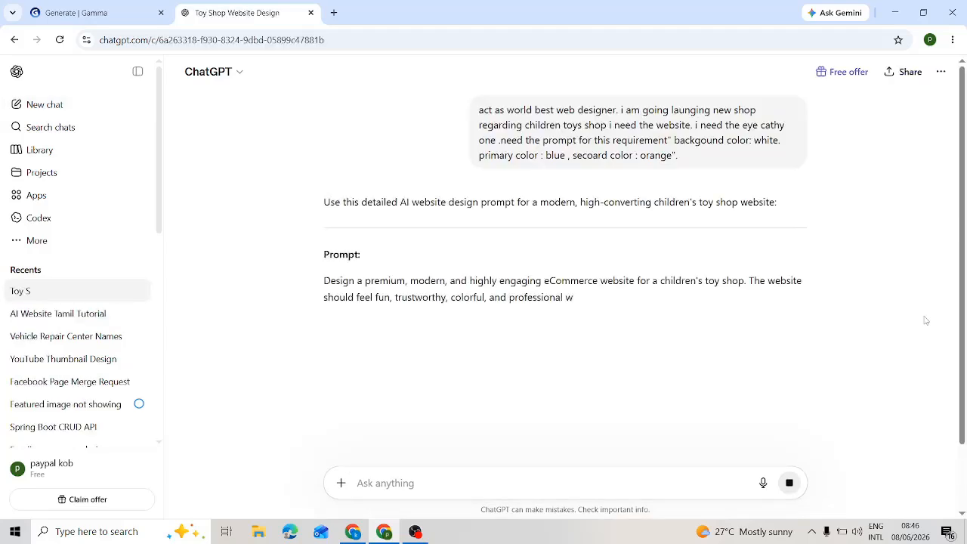
pyautogui.scroll(-4, 938, 333)
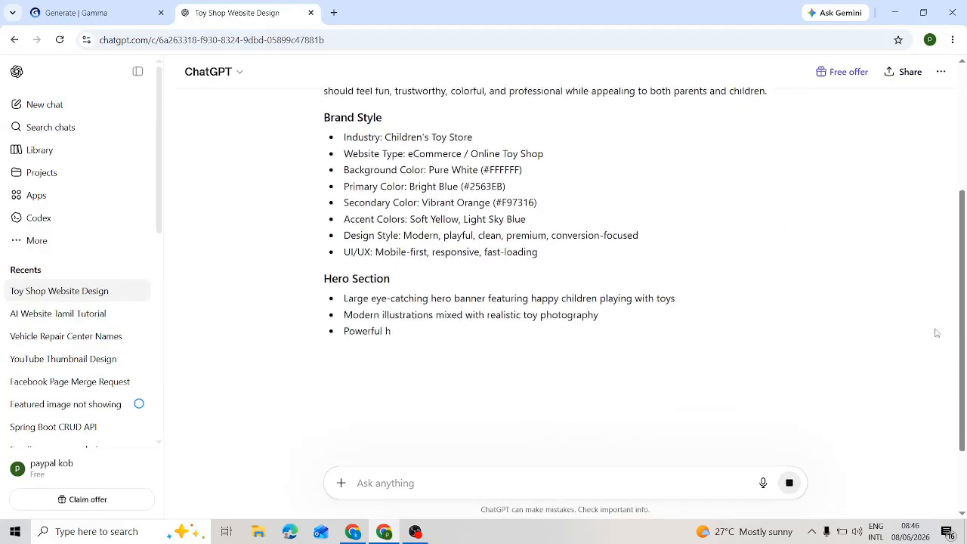
pyautogui.scroll(-2, 521, 226)
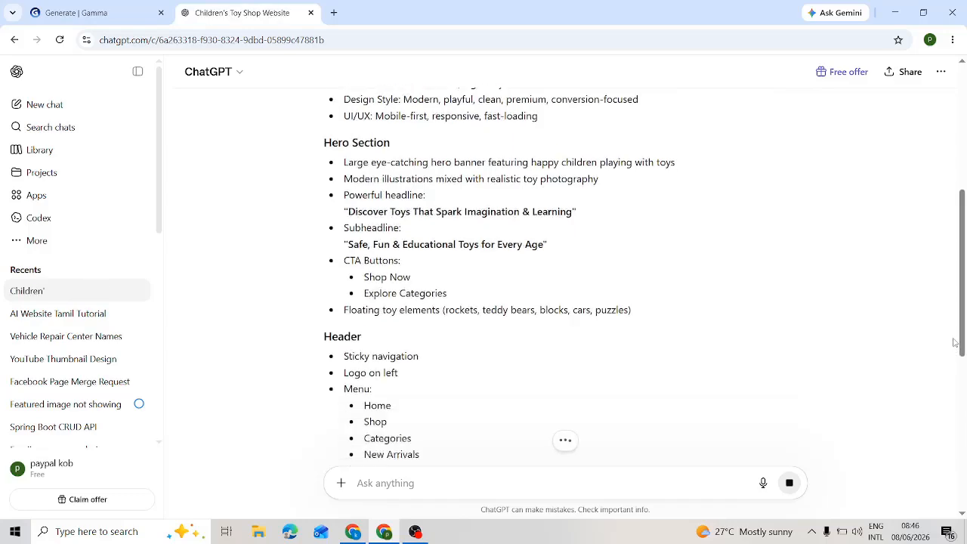
pyautogui.scroll(-1, 669, 356)
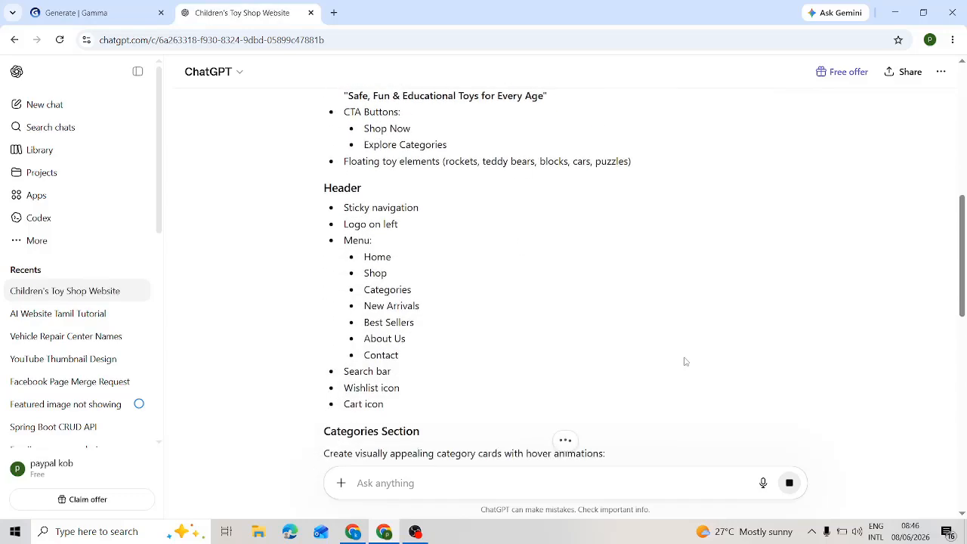
pyautogui.scroll(-4, 616, 279)
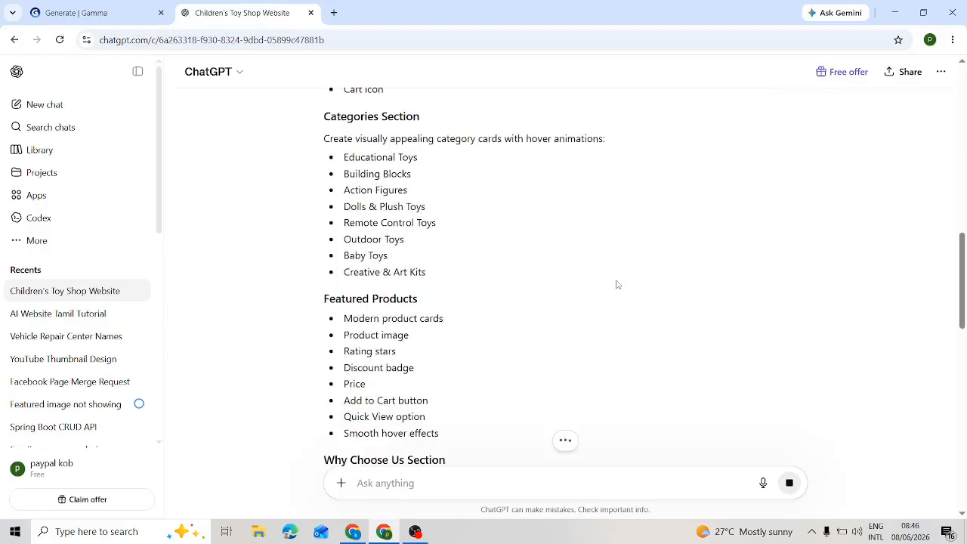
pyautogui.scroll(-6, 627, 294)
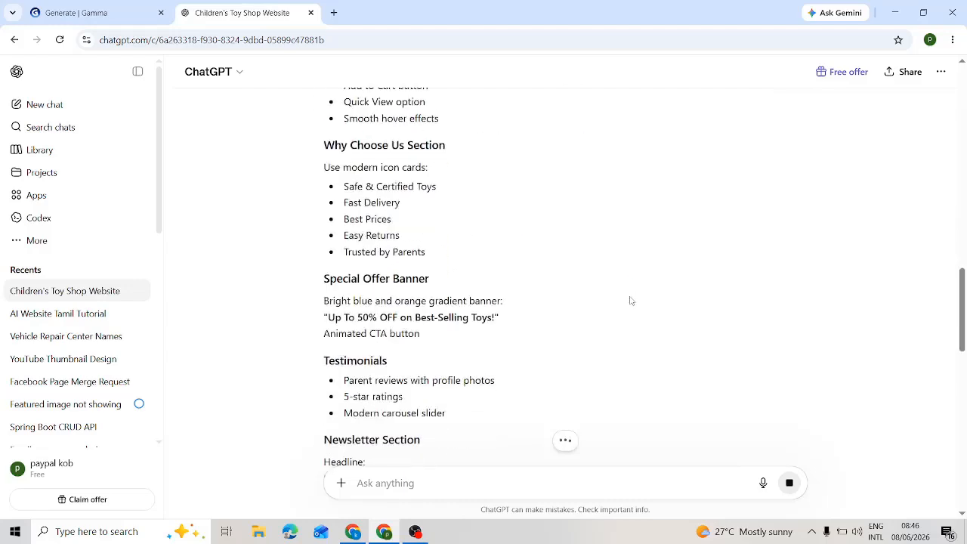
pyautogui.scroll(-5, 633, 302)
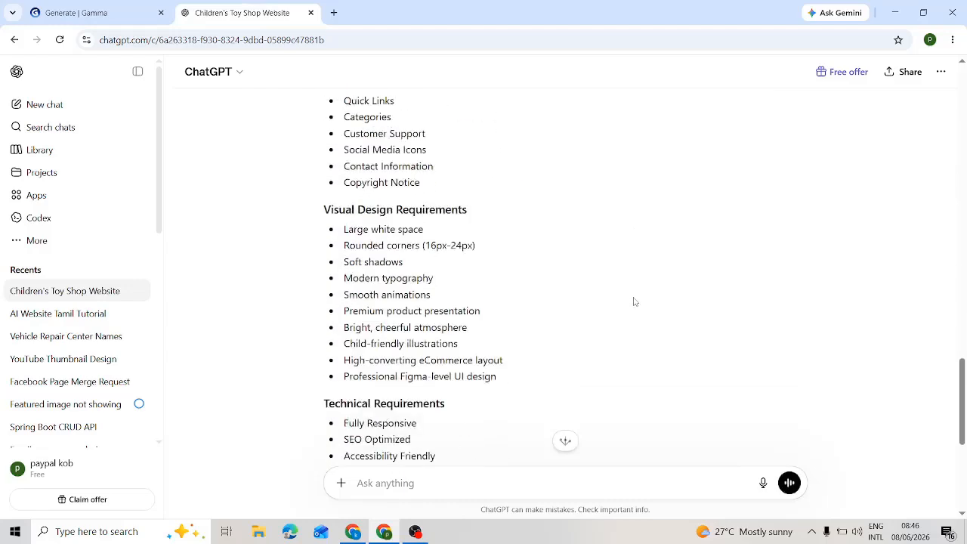
# Step: Copy the generated prompt from "Design a premium, modern" through the footer's "Copyright Notice" item
pyautogui.scroll(2, 635, 304)
pyautogui.moveTo(479, 309); pyautogui.dragTo(326, 286)
pyautogui.hotkey('ctrl', 'c')
pyautogui.scroll(8, 369, 149)
pyautogui.scroll(10, 370, 195)
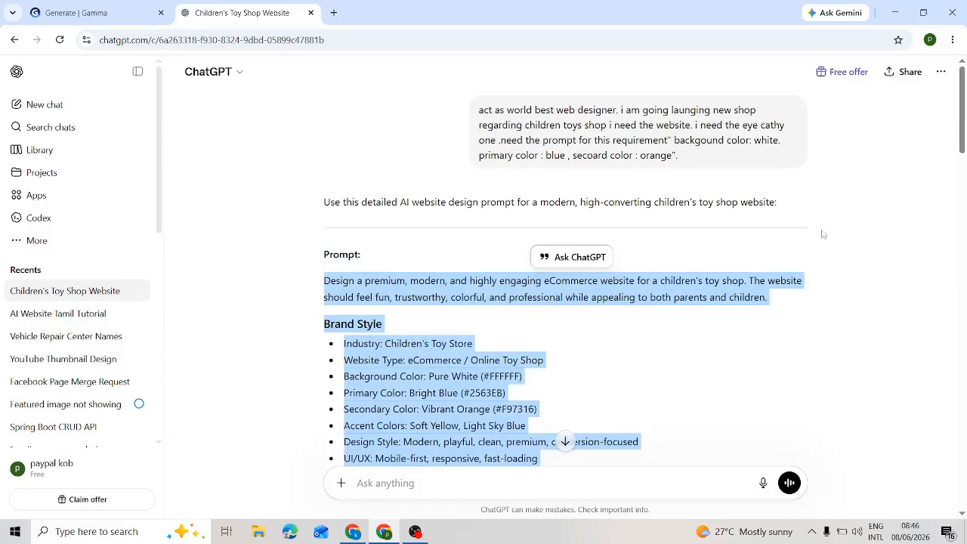
# Step: Switch to Gamma, paste the copied prompt as the webpage description and open it in the prompt editor
pyautogui.click(113, 6)
pyautogui.click(387, 270)
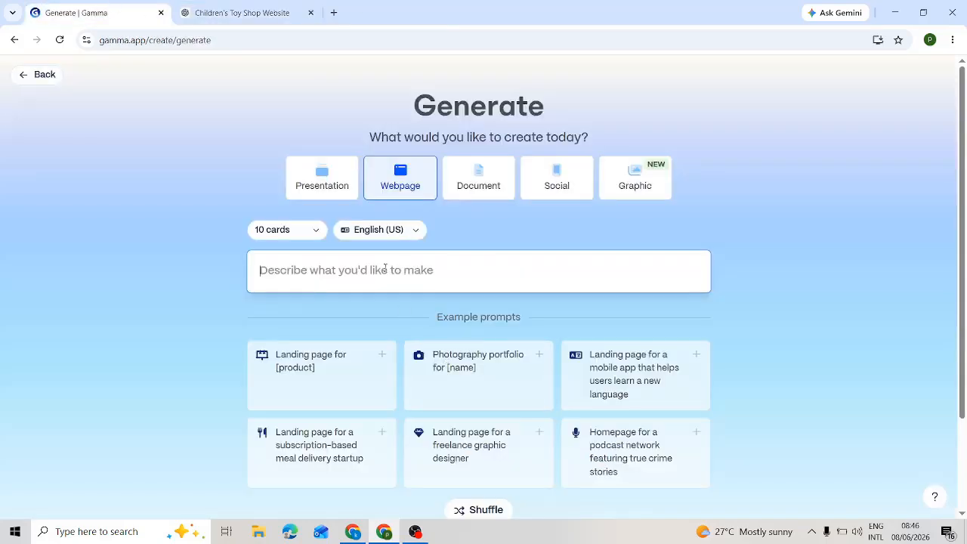
pyautogui.hotkey('ctrl', 'v')
pyautogui.scroll(-3, 518, 304)
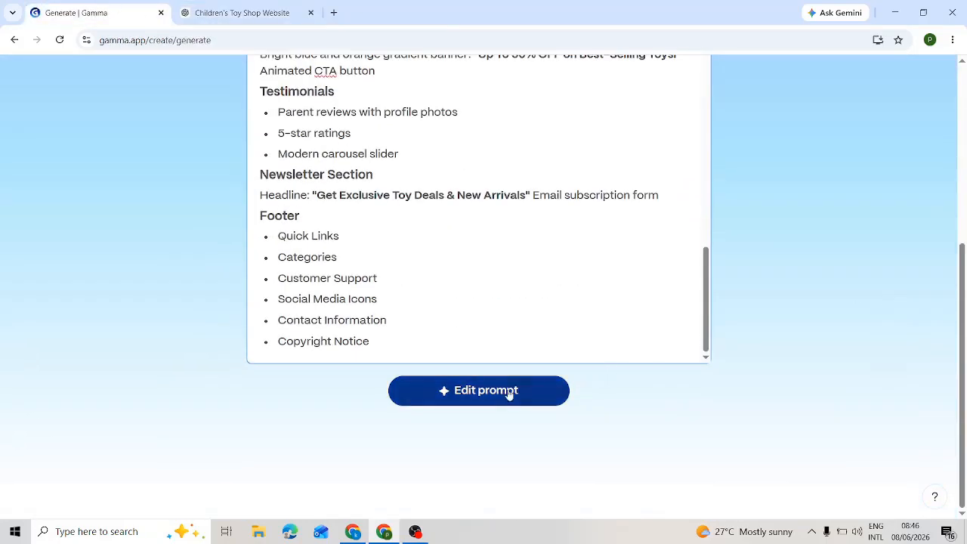
pyautogui.click(498, 398)
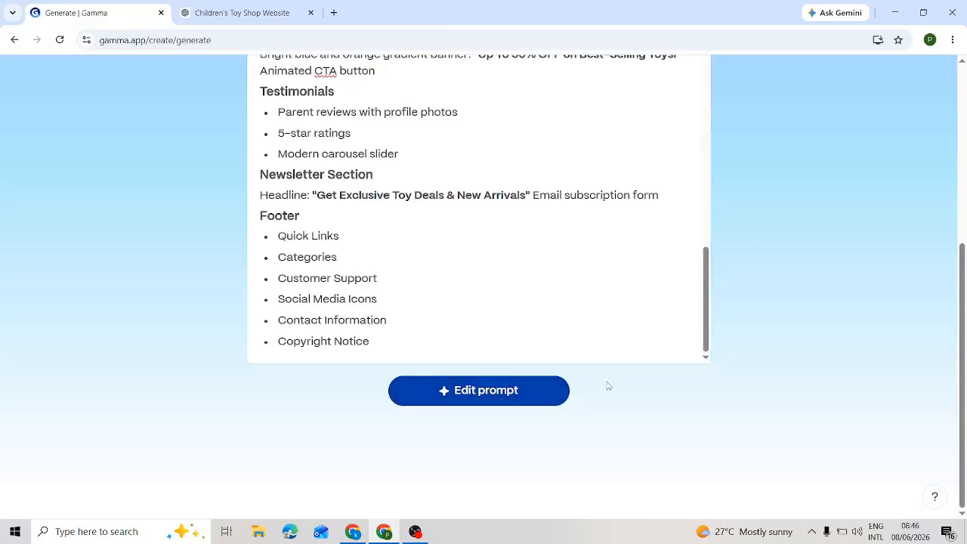
pyautogui.scroll(3, 746, 367)
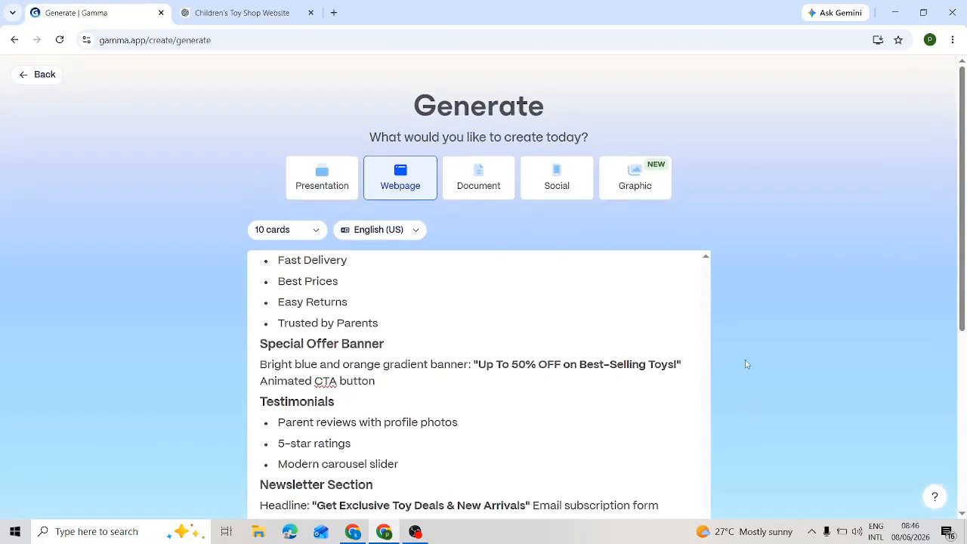
pyautogui.scroll(3, 454, 397)
pyautogui.scroll(10, 457, 393)
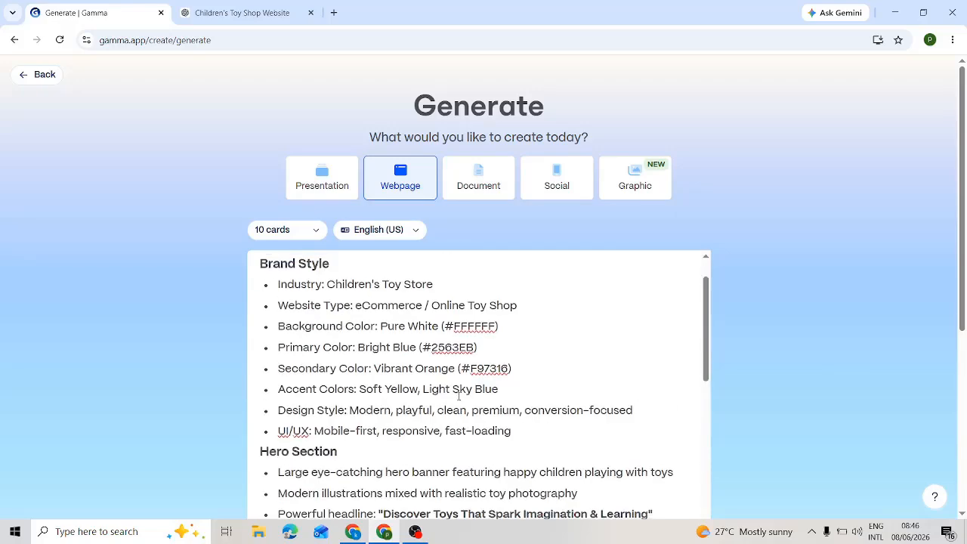
pyautogui.scroll(-3, 705, 359)
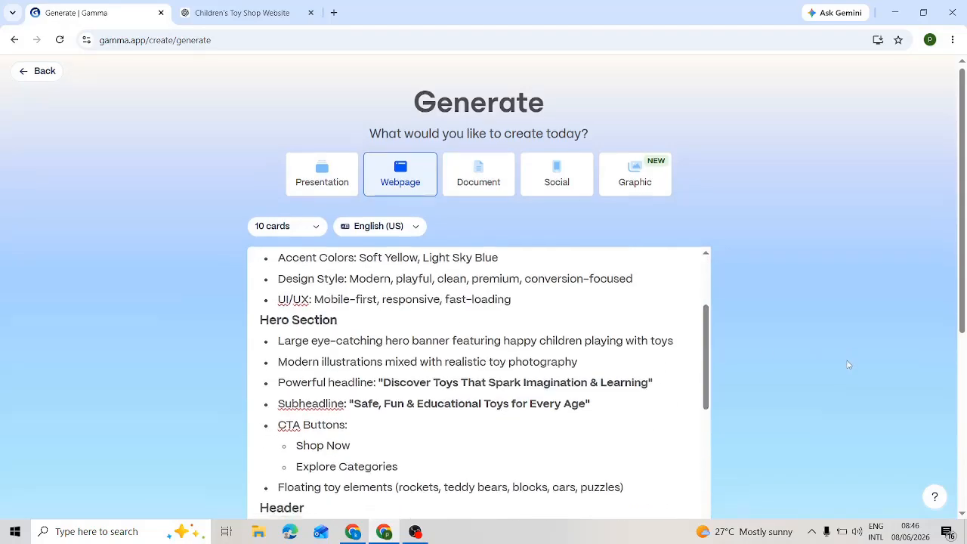
pyautogui.scroll(-5, 571, 326)
pyautogui.scroll(-2, 527, 322)
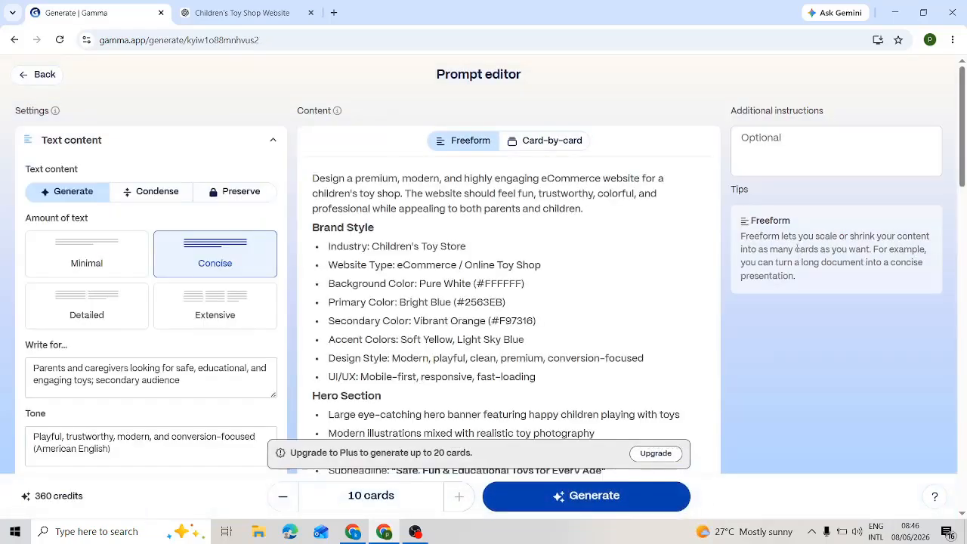
# Step: Generate the webpage with 10 cards and look over its hero, category, product and offer sections
pyautogui.click(597, 498)
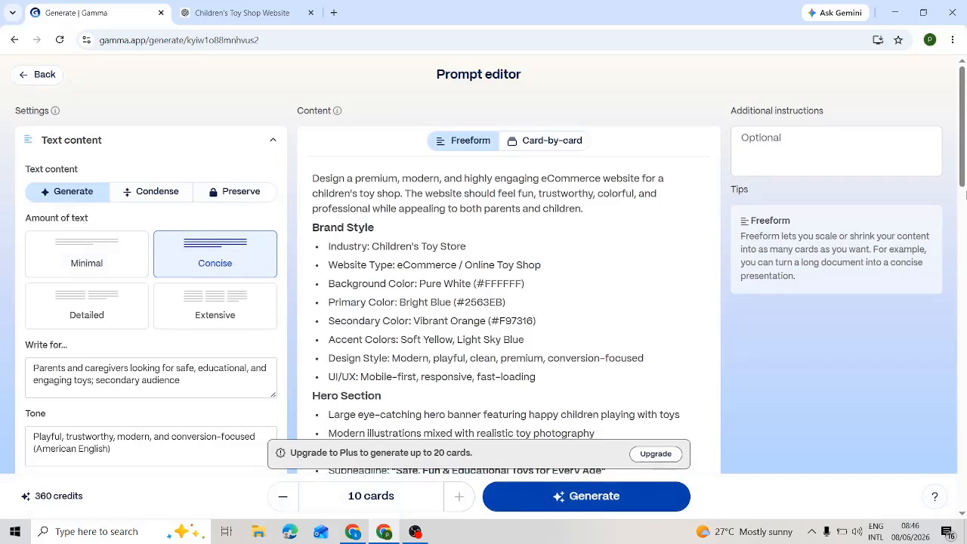
pyautogui.click(97, 255)
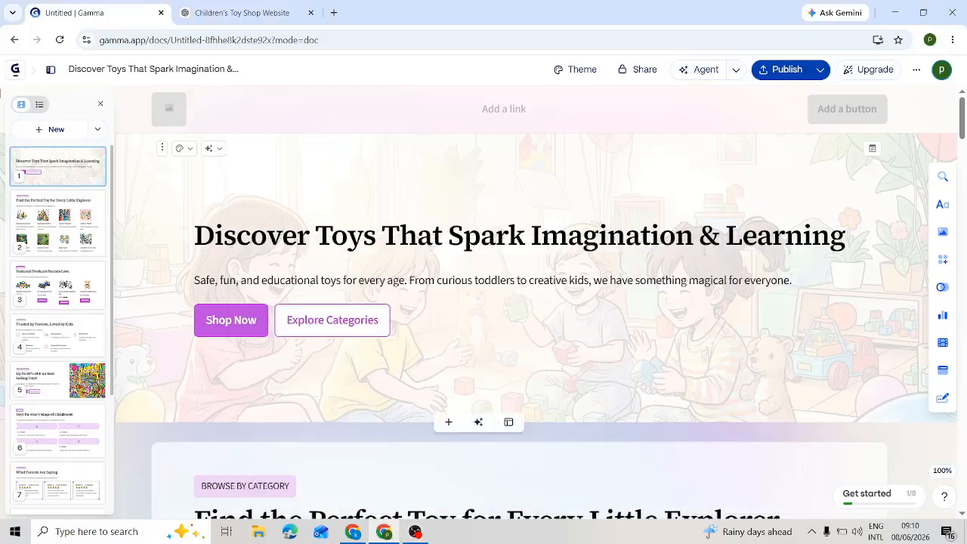
pyautogui.scroll(-10, 703, 240)
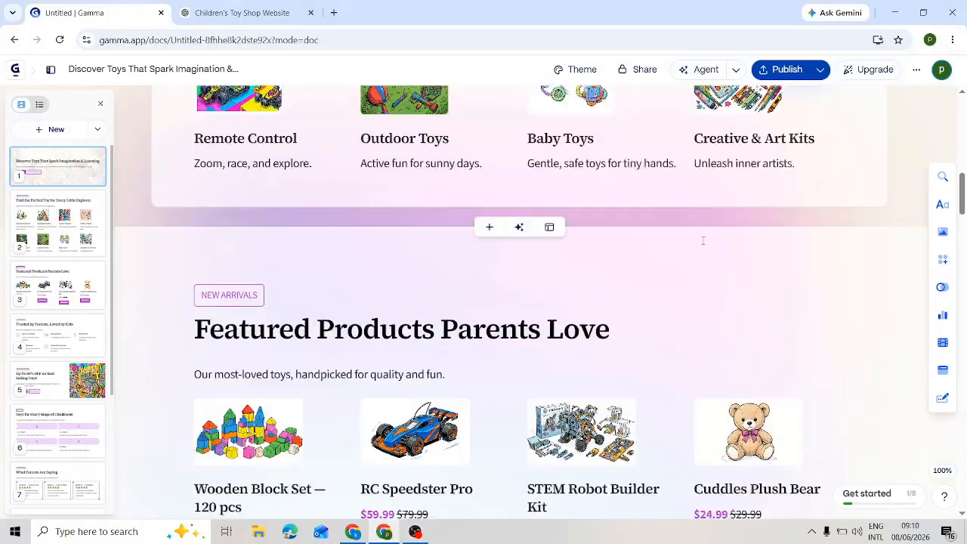
pyautogui.scroll(-10, 703, 241)
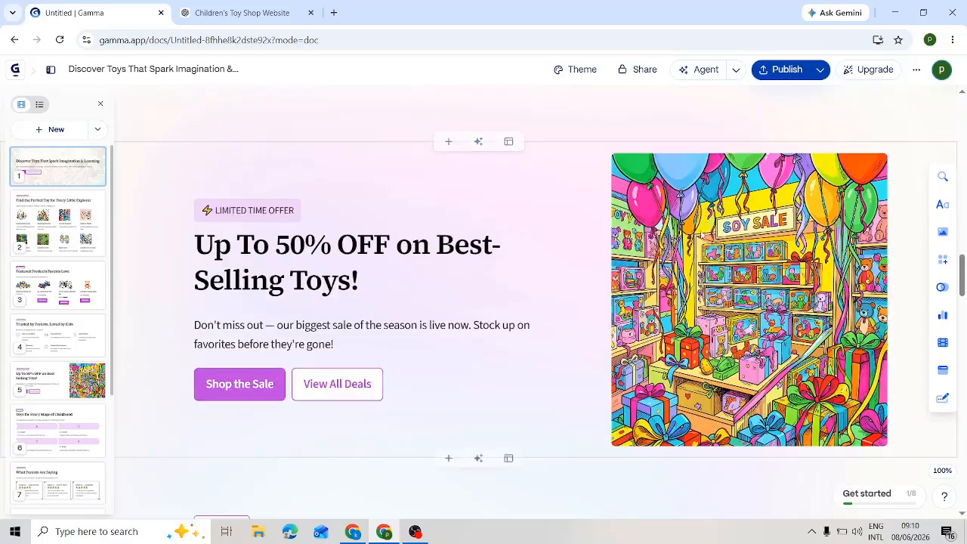
pyautogui.scroll(10, 356, 249)
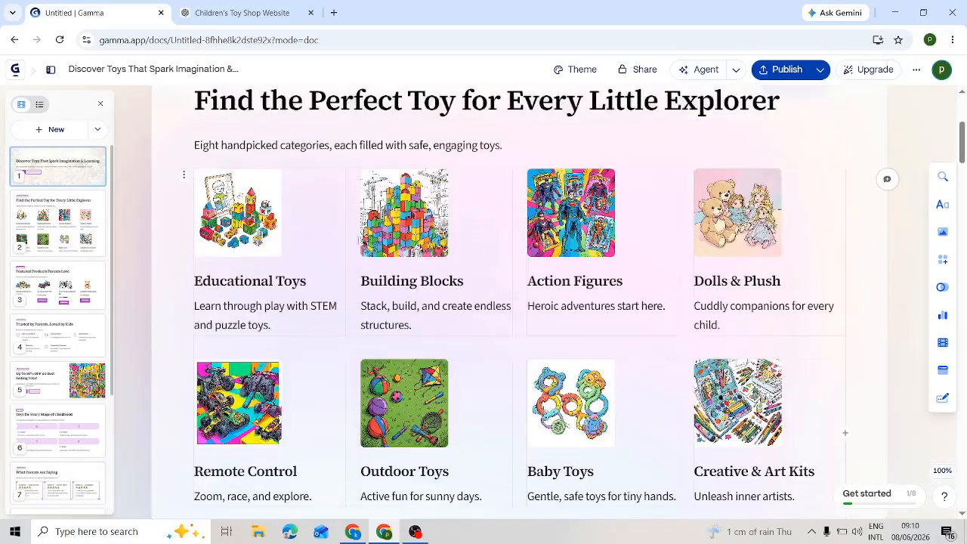
pyautogui.scroll(5, 361, 240)
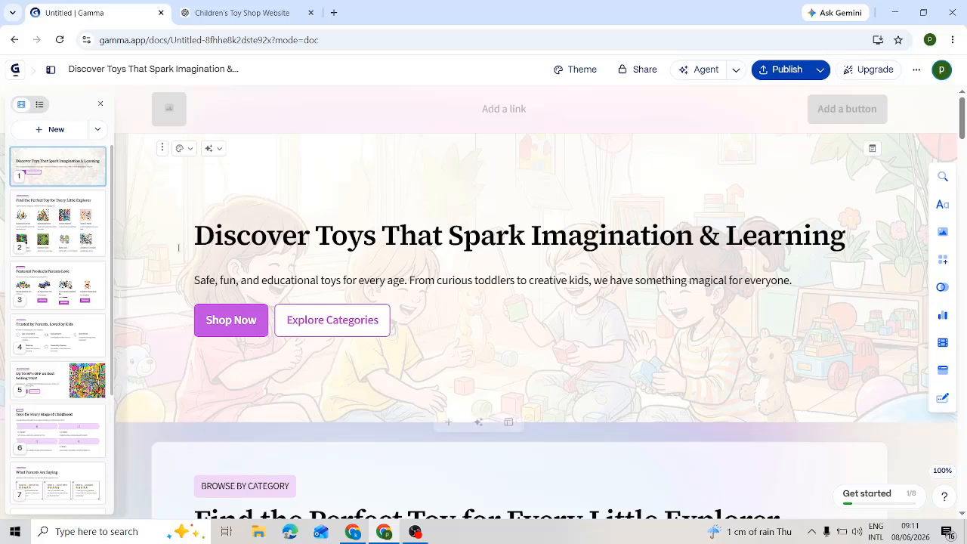
# Step: Change the fill colour of the hero section's "Shop Now" button to the medium blue system colour, #5E98F1
pyautogui.tripleClick(265, 240)
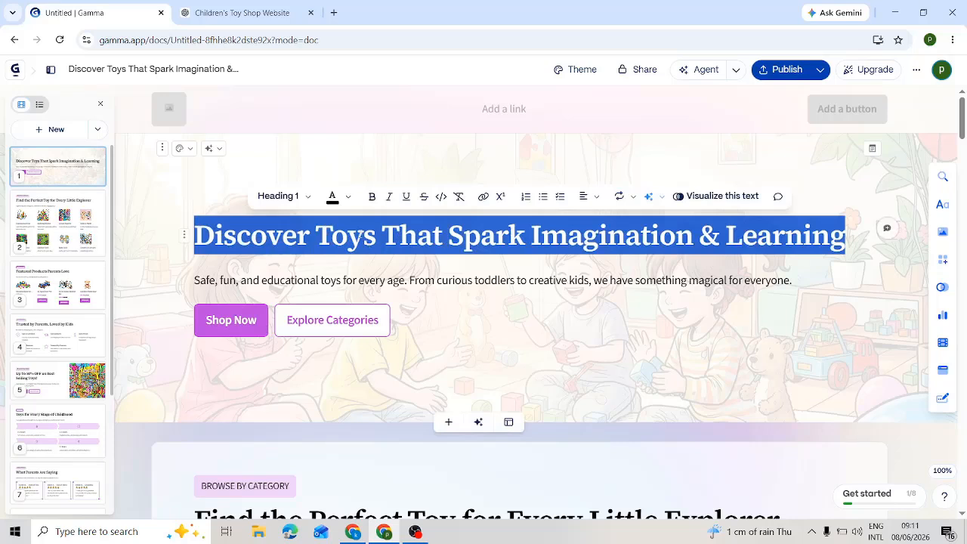
pyautogui.tripleClick(359, 234)
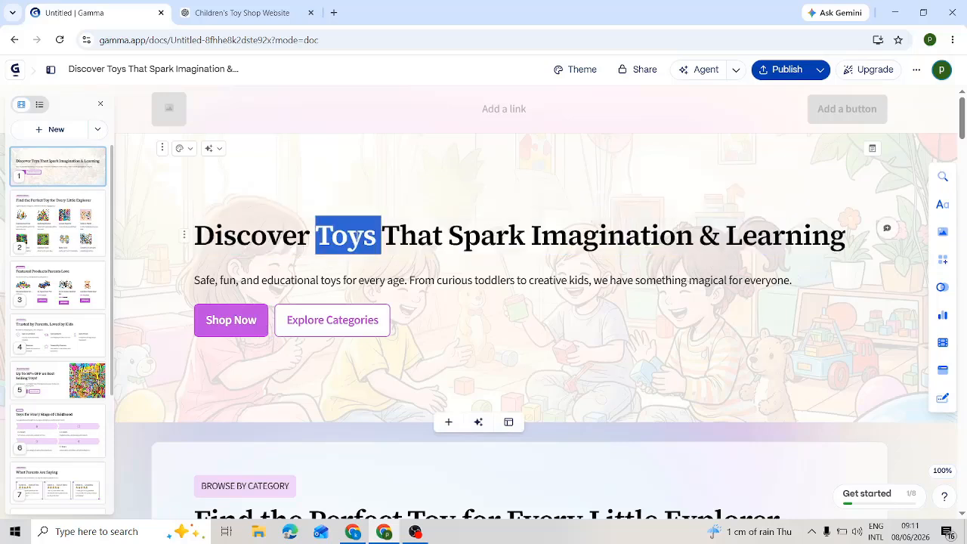
pyautogui.click(254, 321)
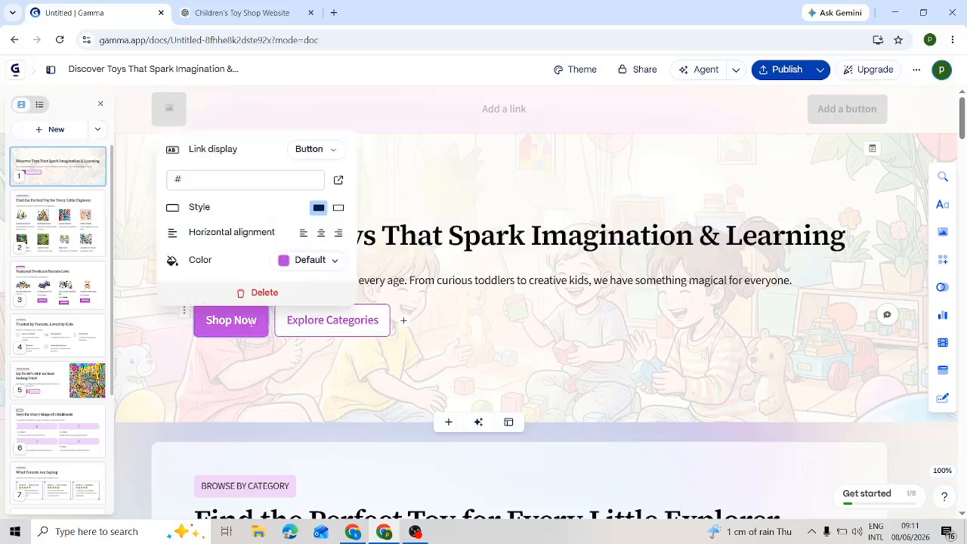
pyautogui.click(323, 269)
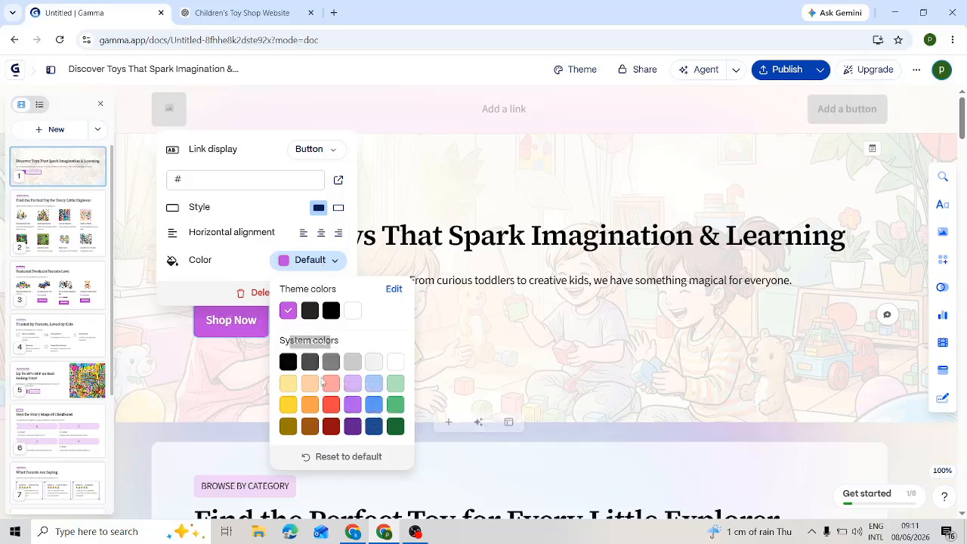
pyautogui.click(375, 406)
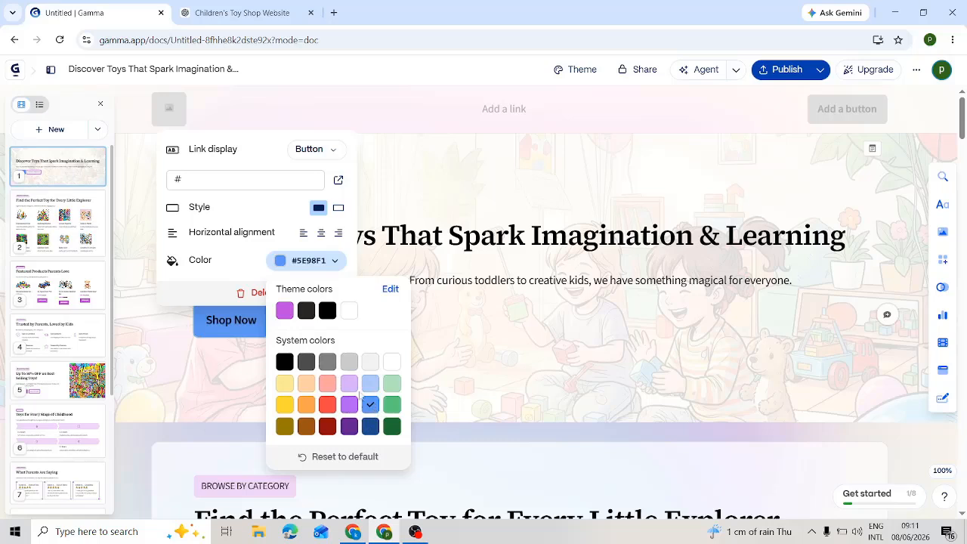
pyautogui.click(419, 235)
# Step: Look over the "Shop Now" button's style settings and its link display options without changing them
pyautogui.click(245, 317)
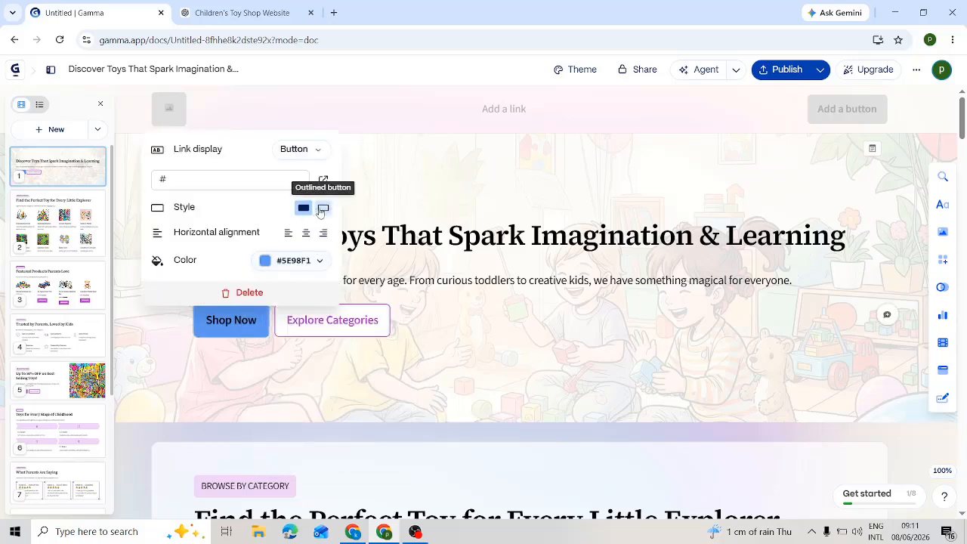
pyautogui.click(302, 150)
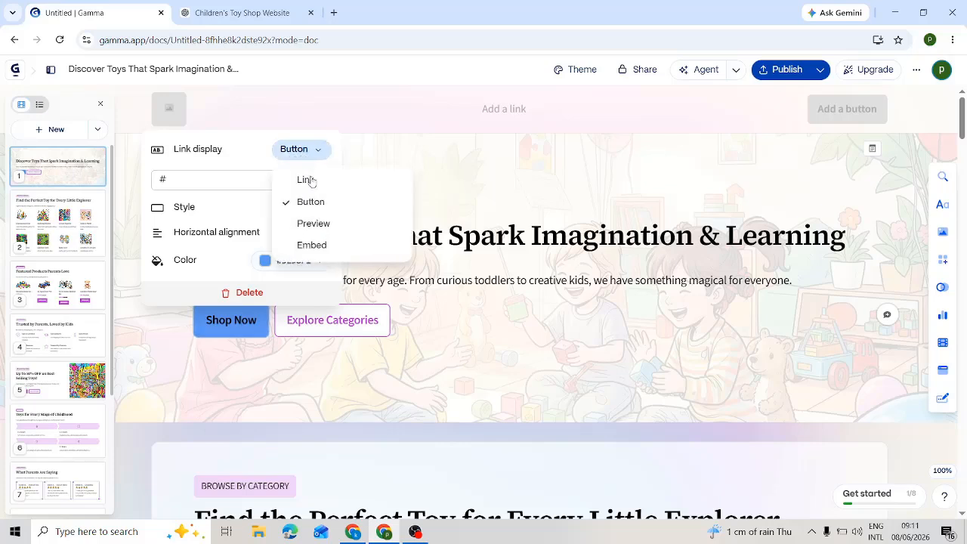
pyautogui.click(548, 359)
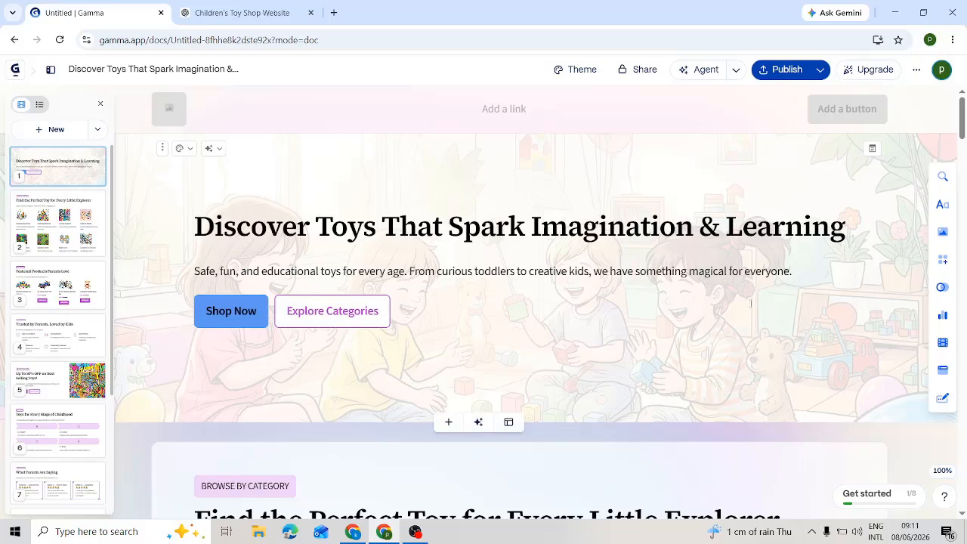
# Step: Examine the category, featured products, "Why Choose Us" and limited-time offer sections of the page in the editor
pyautogui.scroll(-5, 750, 303)
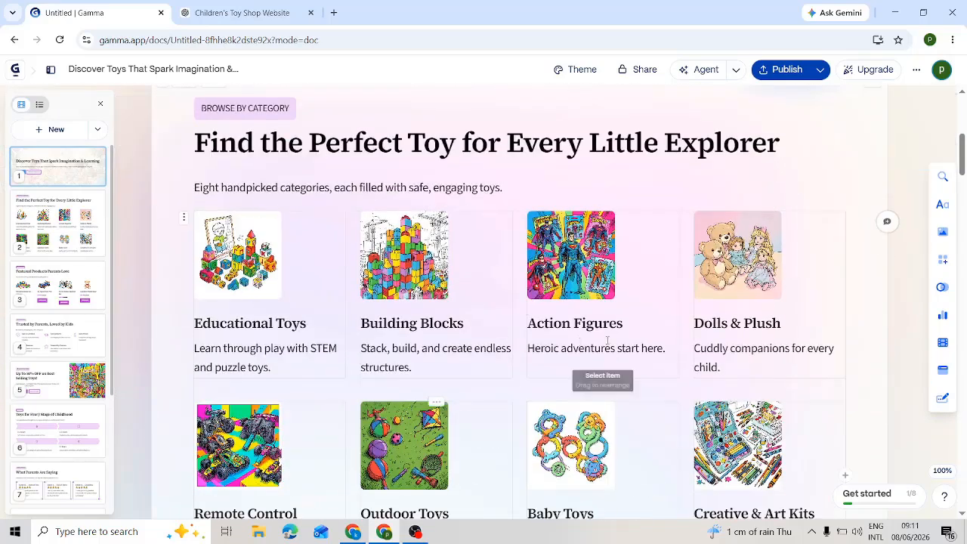
pyautogui.scroll(-3, 358, 317)
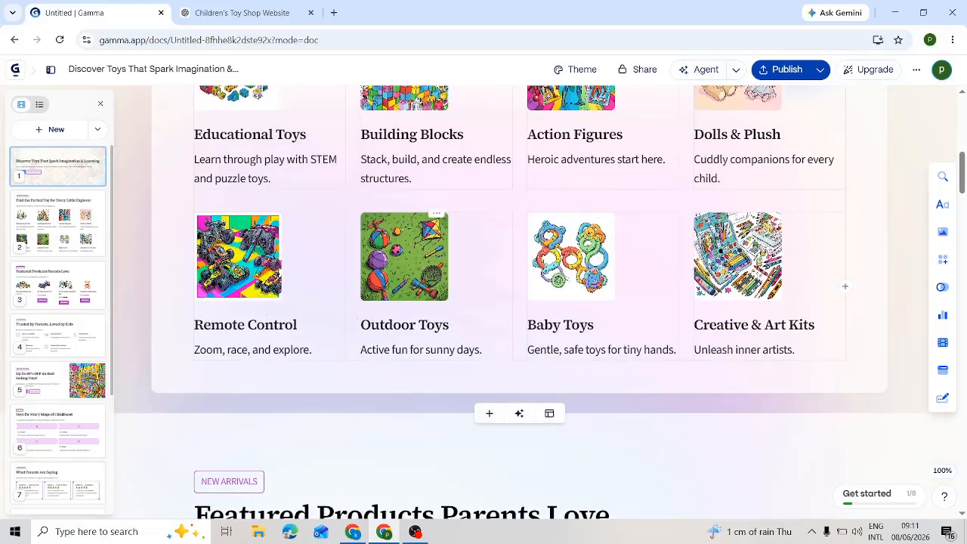
pyautogui.scroll(8, 752, 272)
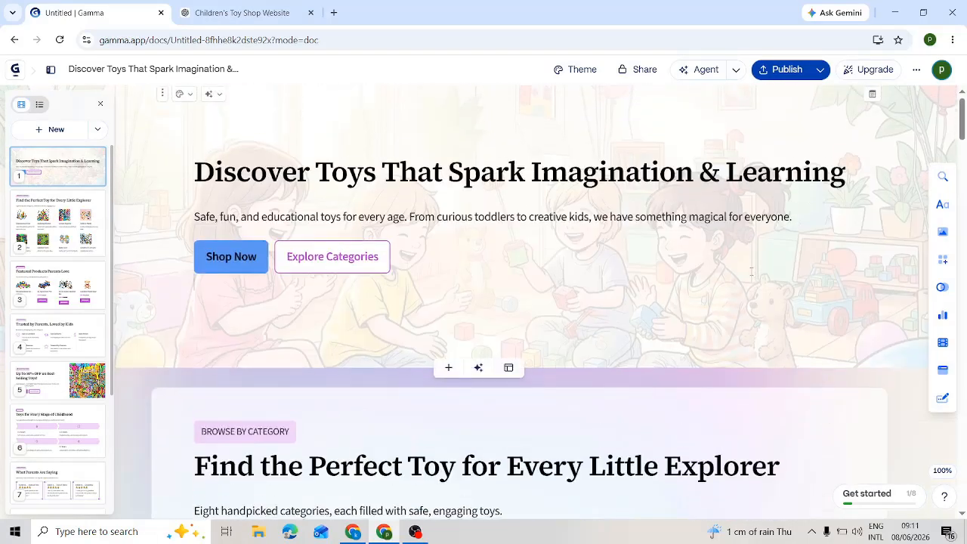
pyautogui.scroll(2, 752, 272)
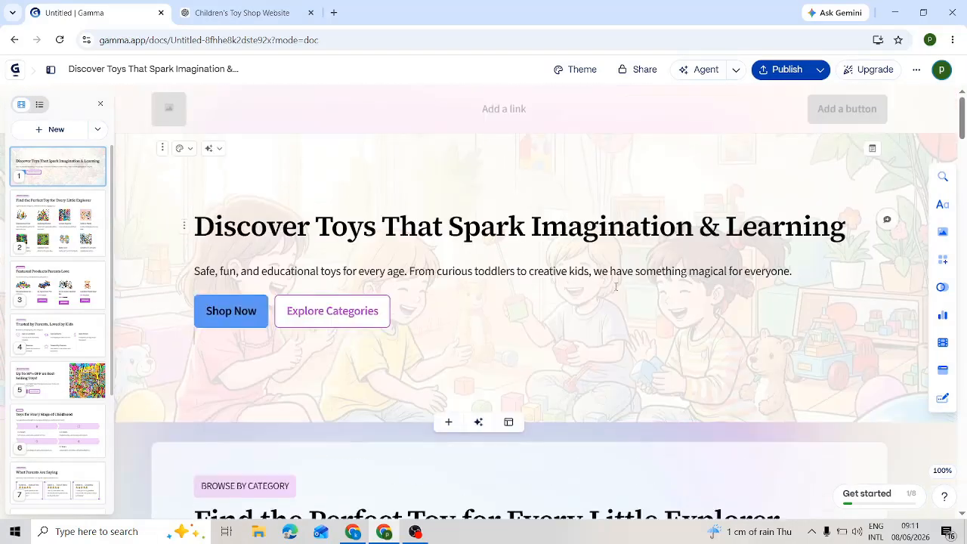
pyautogui.click(58, 248)
pyautogui.click(59, 295)
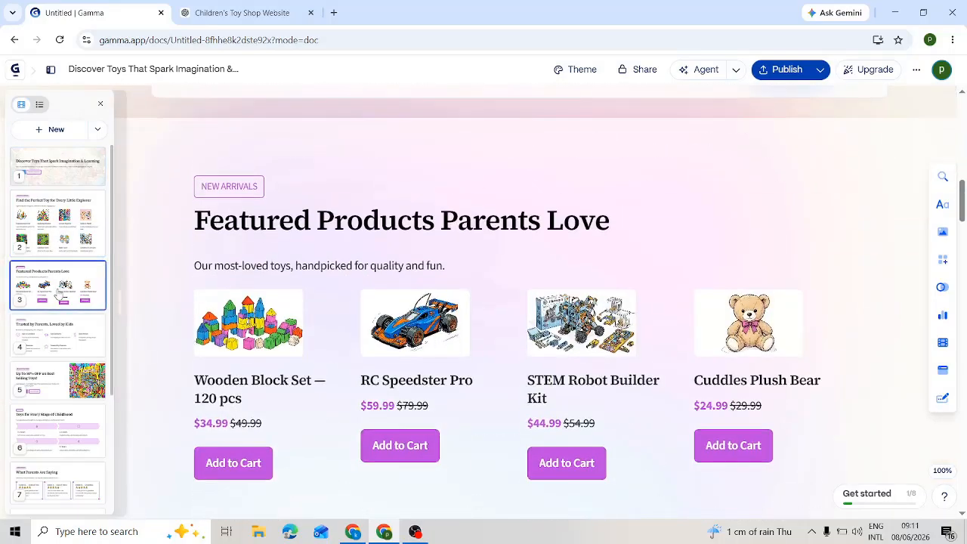
pyautogui.click(45, 344)
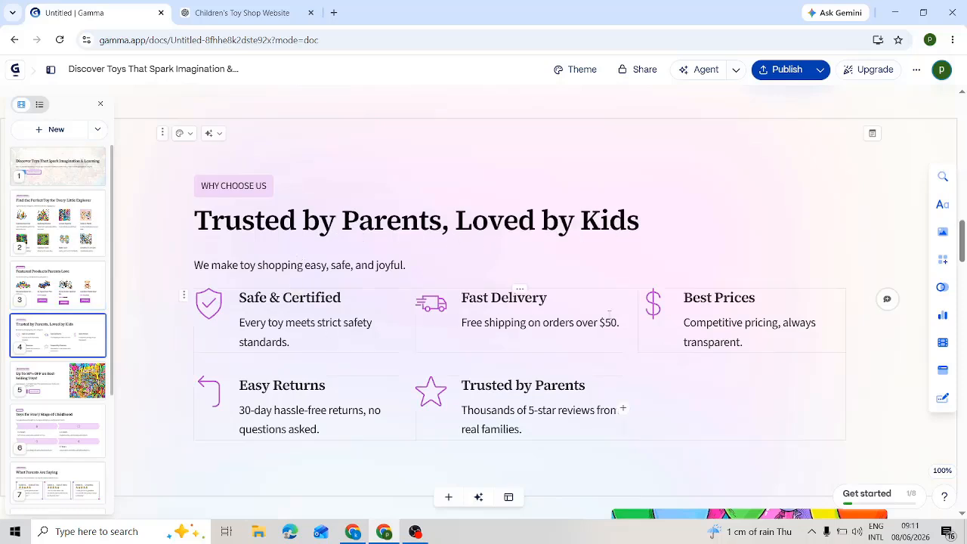
pyautogui.scroll(-6, 651, 354)
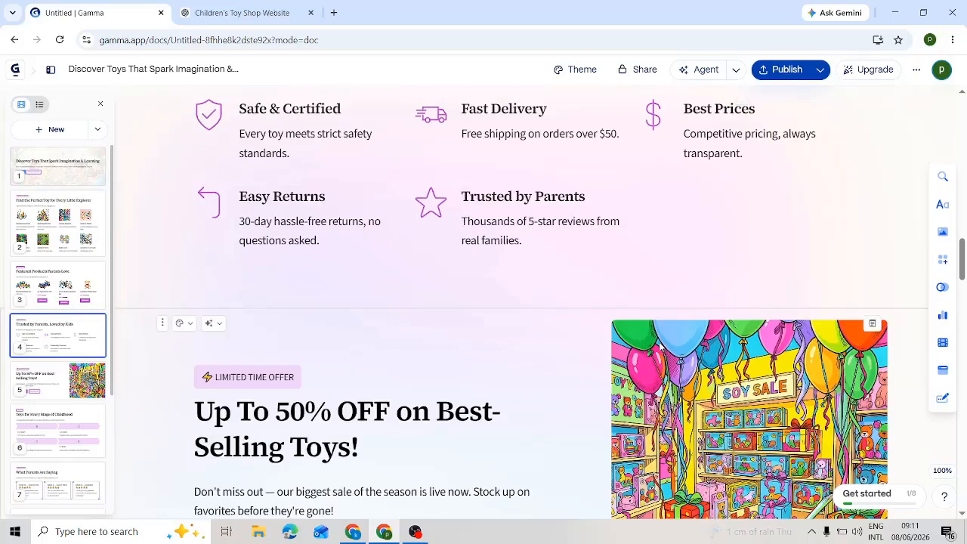
# Step: Examine the age guide, parent reviews, promise, newsletter and contact sections down to the footer of the page
pyautogui.scroll(-5, 652, 358)
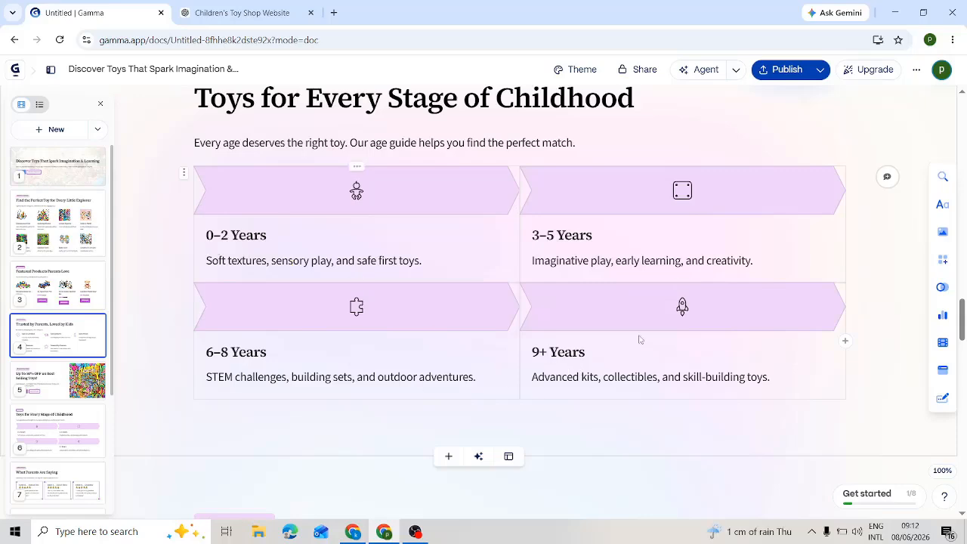
pyautogui.scroll(-4, 687, 306)
pyautogui.scroll(-1, 690, 304)
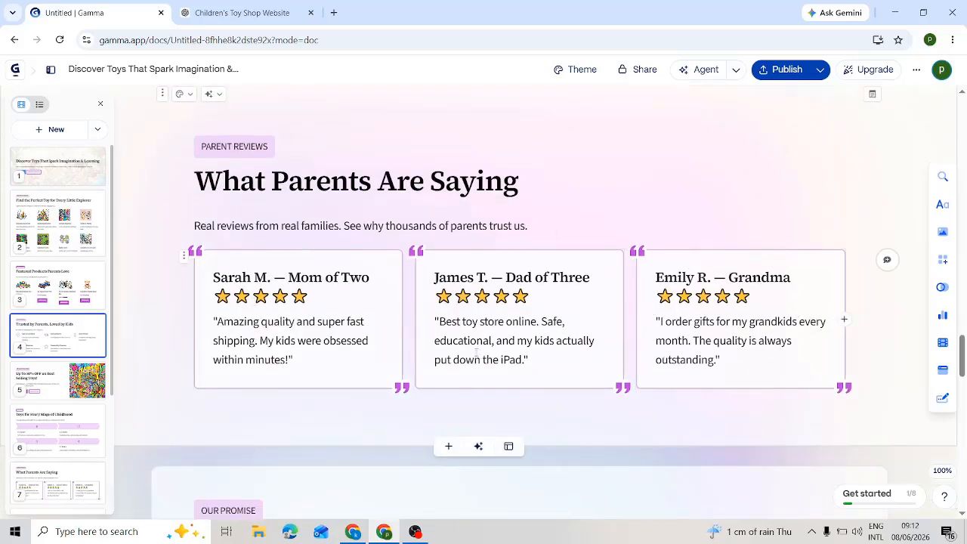
pyautogui.scroll(-3, 818, 333)
pyautogui.scroll(3, 818, 332)
pyautogui.scroll(-6, 786, 326)
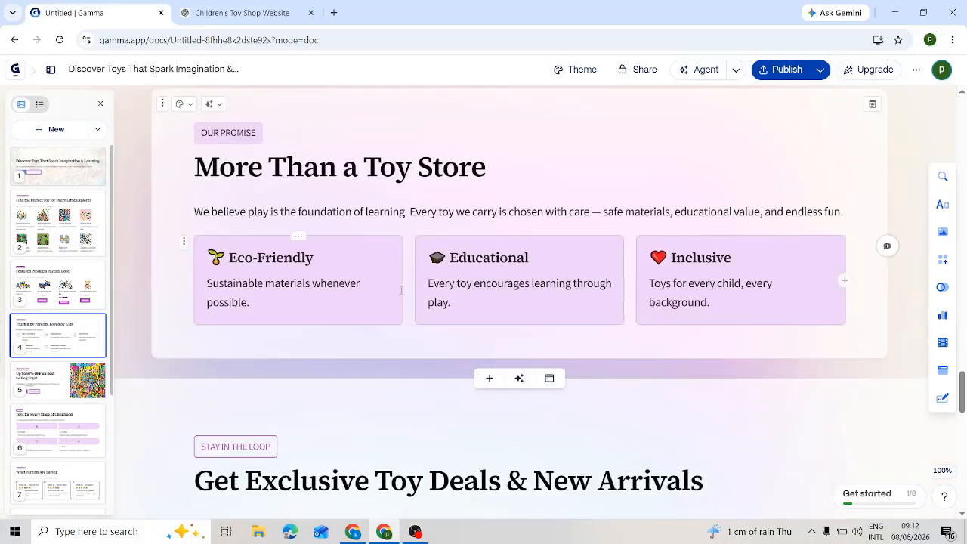
pyautogui.scroll(-4, 744, 310)
pyautogui.scroll(9, 753, 320)
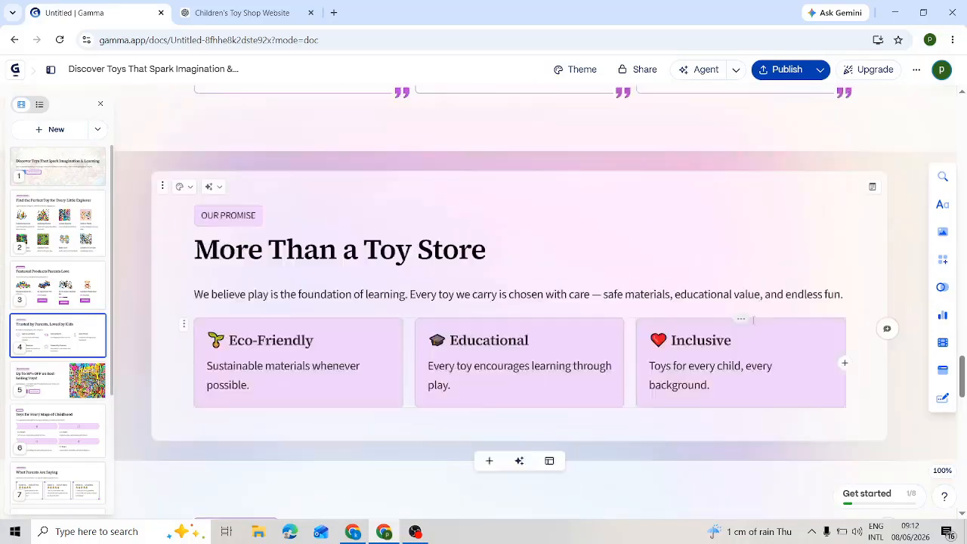
pyautogui.scroll(11, 753, 321)
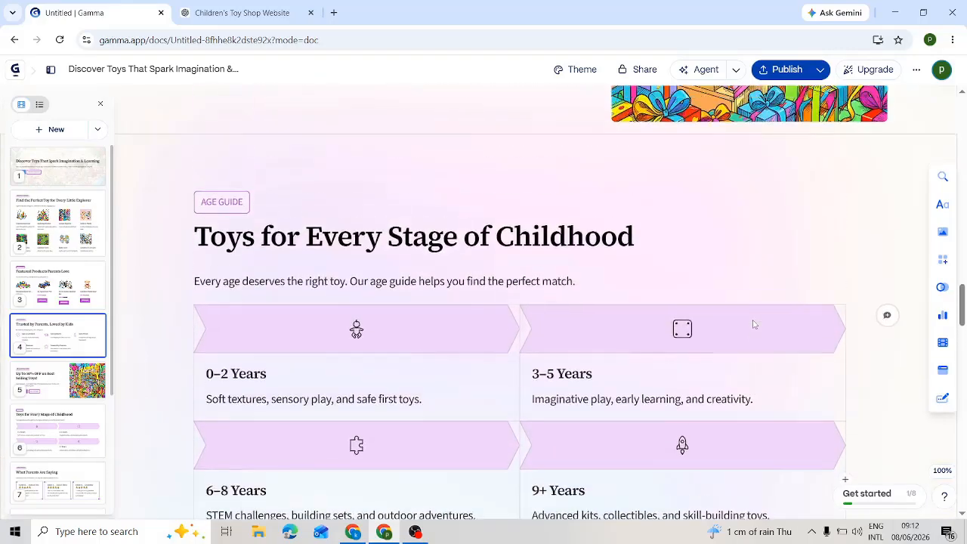
pyautogui.scroll(2, 753, 320)
pyautogui.scroll(-10, 748, 322)
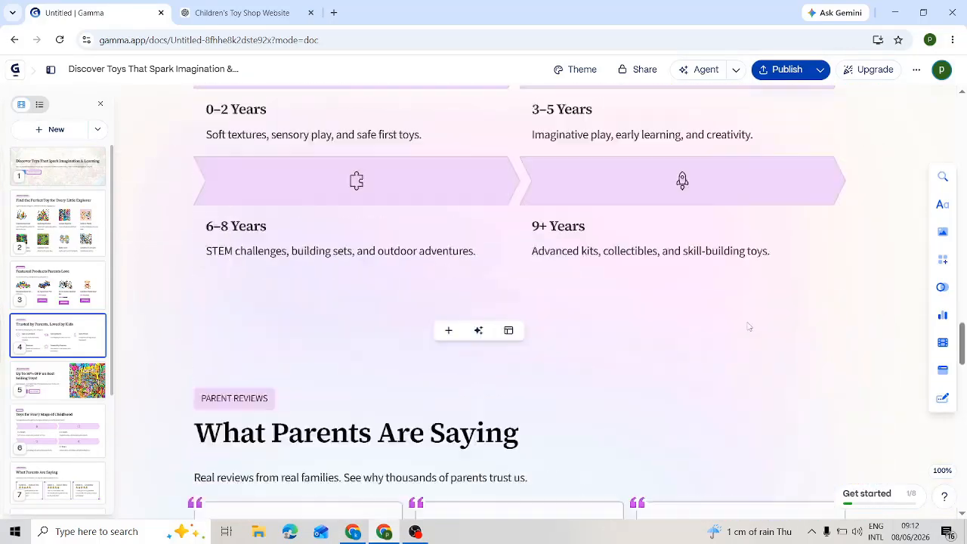
pyautogui.scroll(-10, 746, 323)
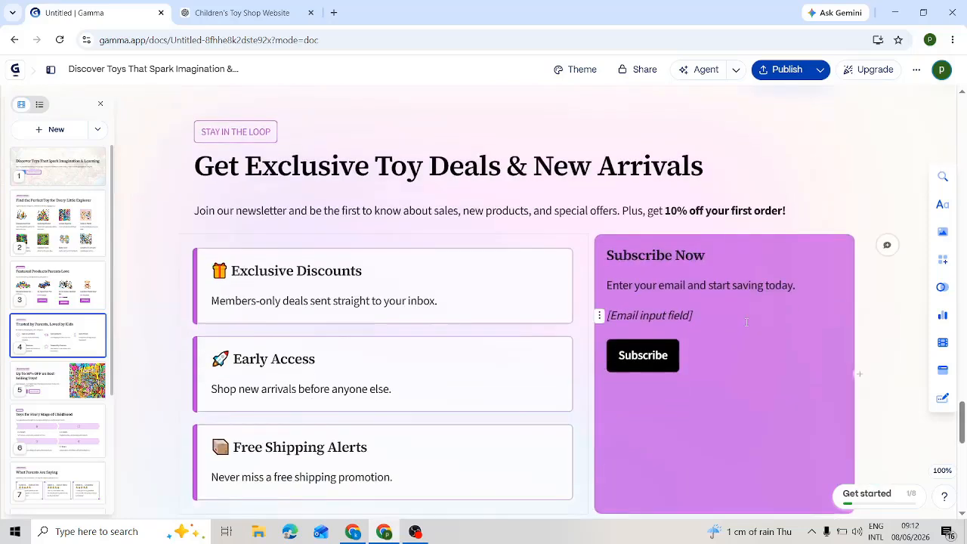
pyautogui.scroll(-5, 746, 326)
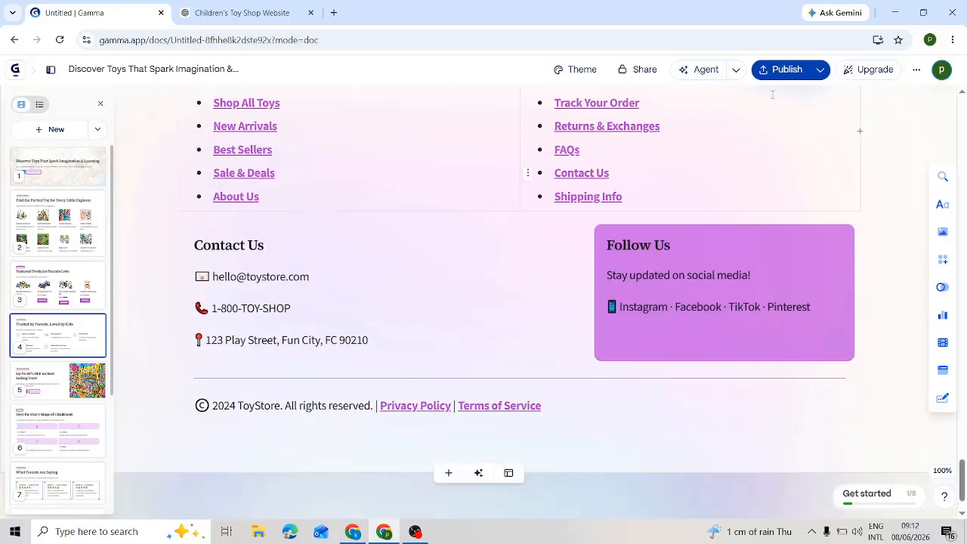
# Step: Publish the toy shop website and open the live site
pyautogui.click(790, 72)
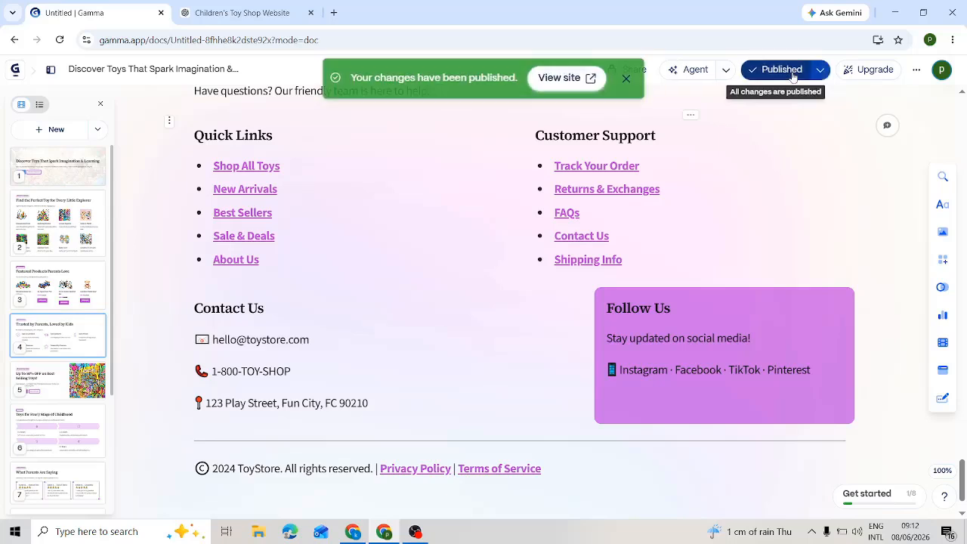
pyautogui.click(559, 81)
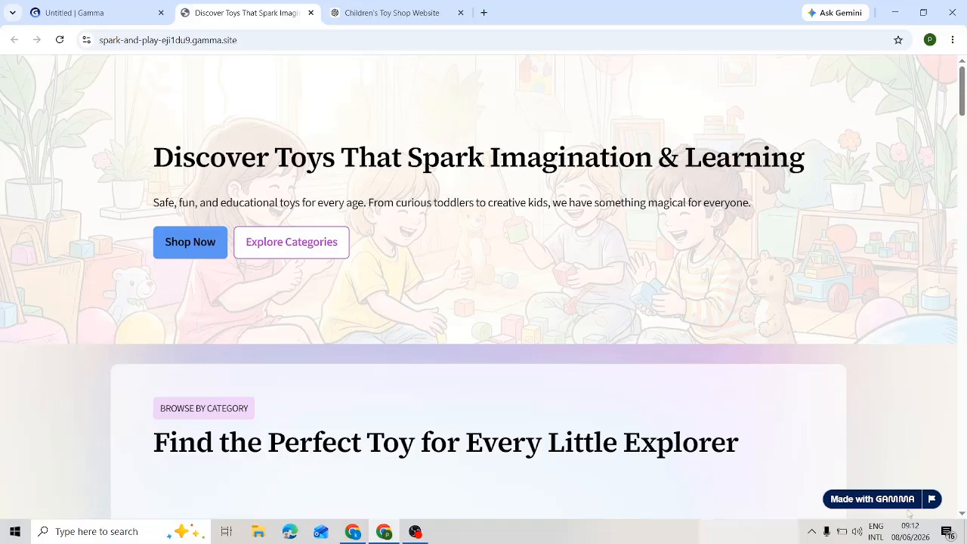
# Step: Examine the published site from the hero section to the "Let's Stay Connected" section, and recheck the hero and category sections
pyautogui.scroll(-1, 713, 466)
pyautogui.scroll(-8, 714, 466)
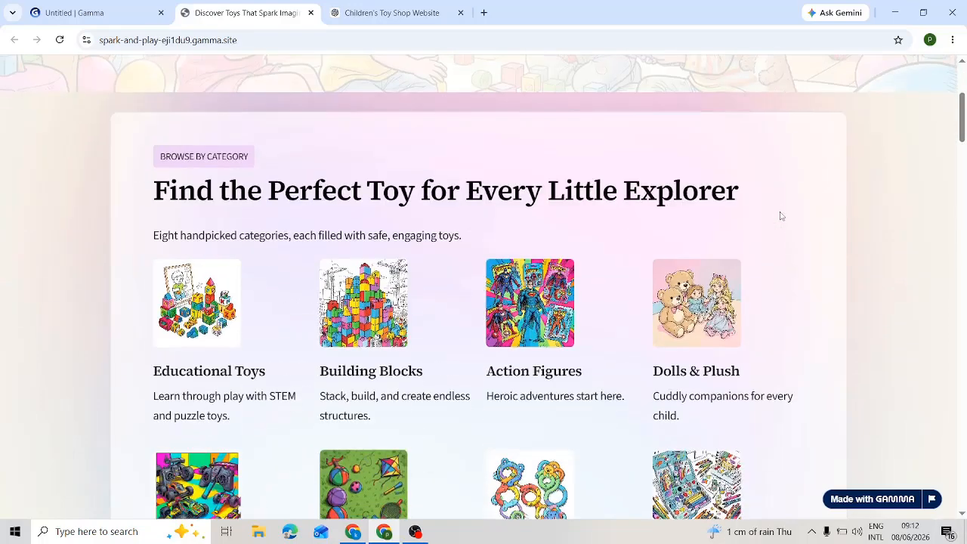
pyautogui.scroll(-3, 778, 314)
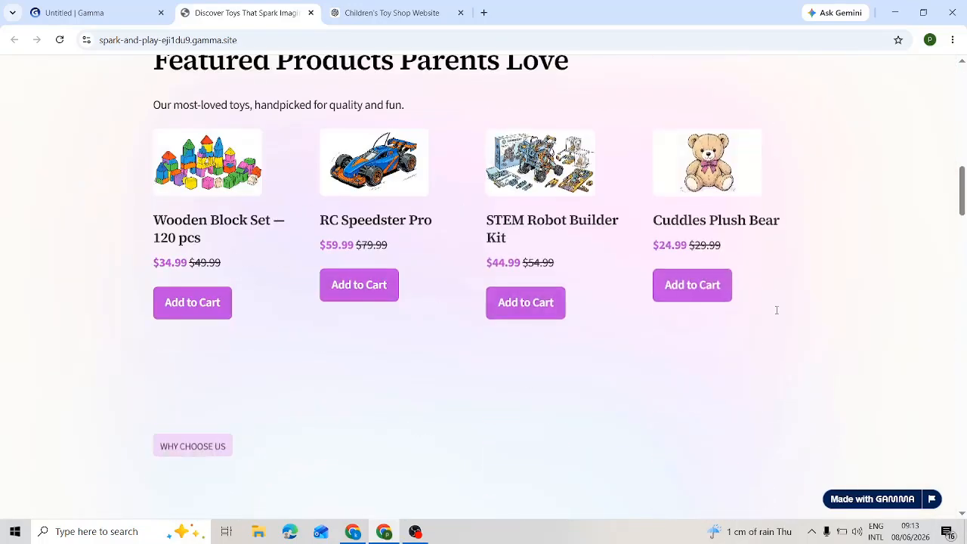
pyautogui.scroll(-3, 777, 310)
pyautogui.scroll(-3, 777, 310)
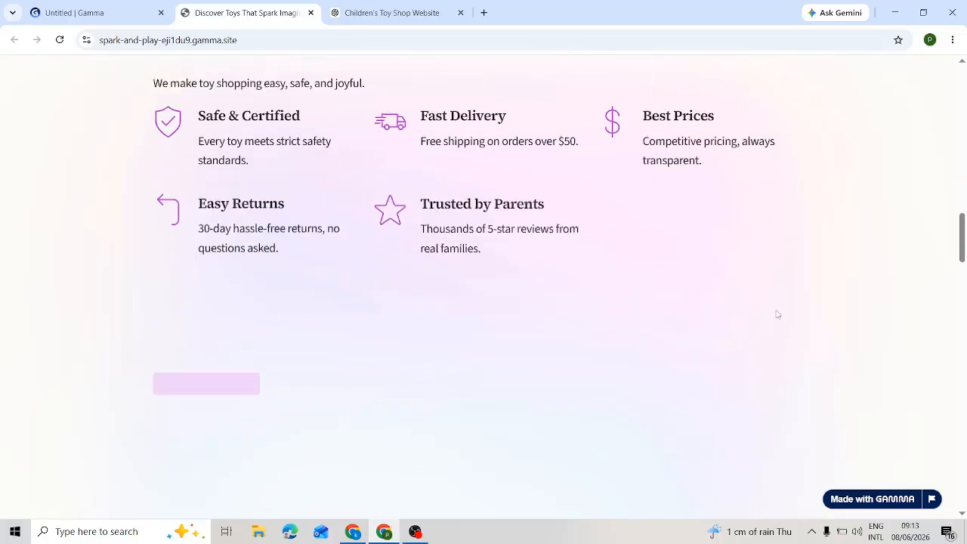
pyautogui.scroll(-4, 776, 317)
pyautogui.scroll(-4, 776, 320)
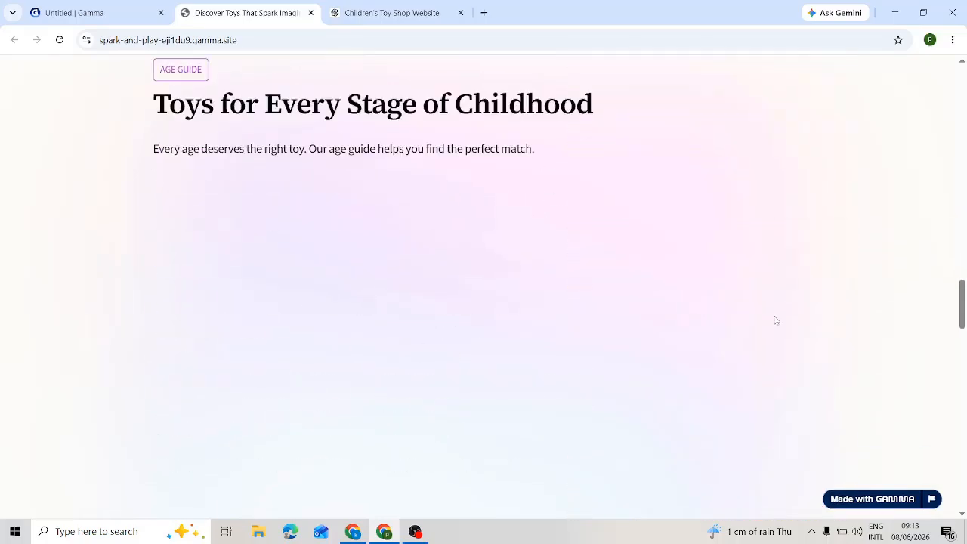
pyautogui.scroll(-3, 776, 321)
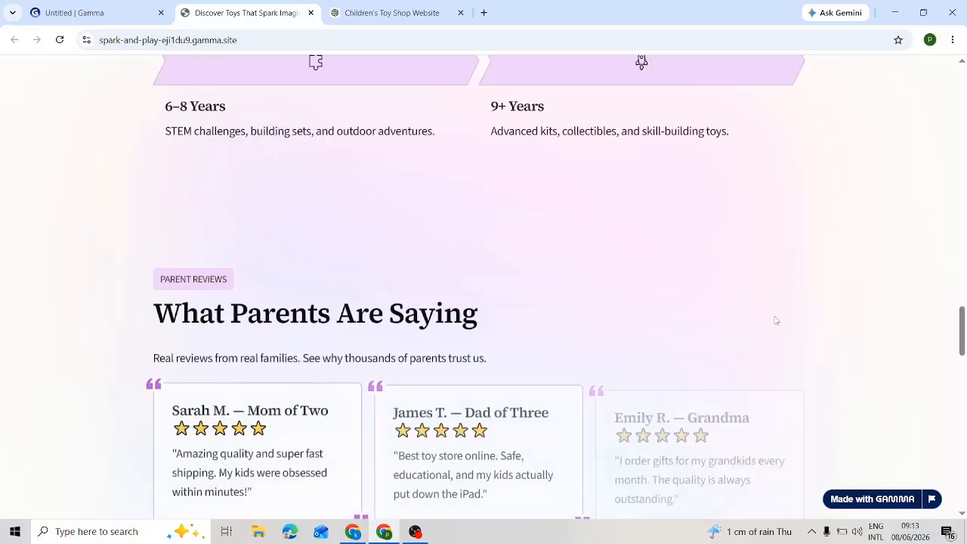
pyautogui.scroll(-4, 776, 320)
pyautogui.scroll(-4, 776, 320)
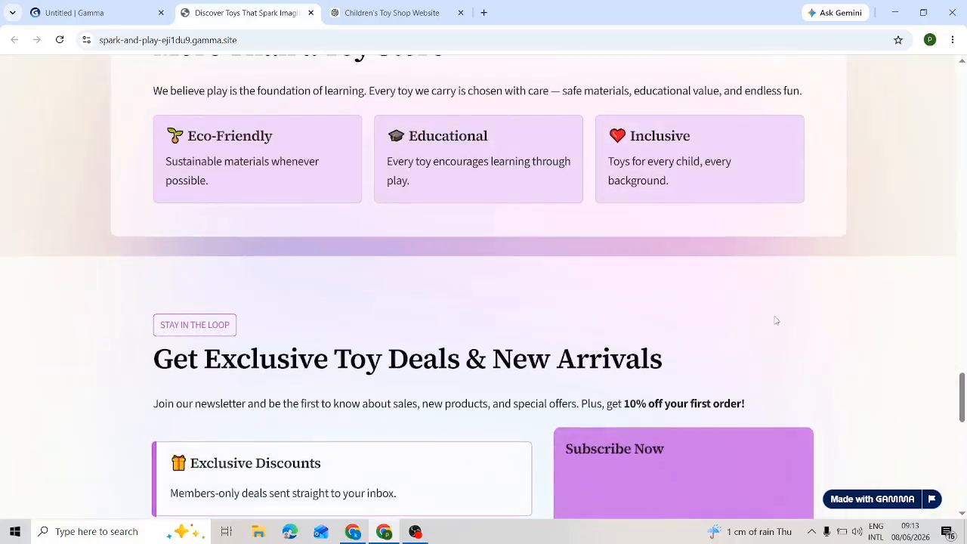
pyautogui.scroll(-4, 776, 321)
pyautogui.scroll(-3, 776, 320)
pyautogui.scroll(-3, 776, 320)
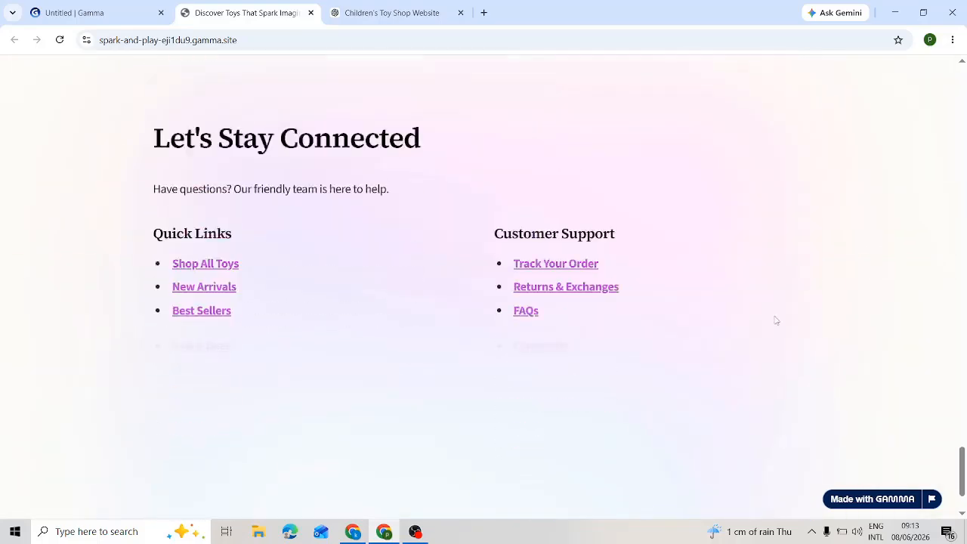
pyautogui.scroll(7, 776, 321)
pyautogui.scroll(20, 775, 321)
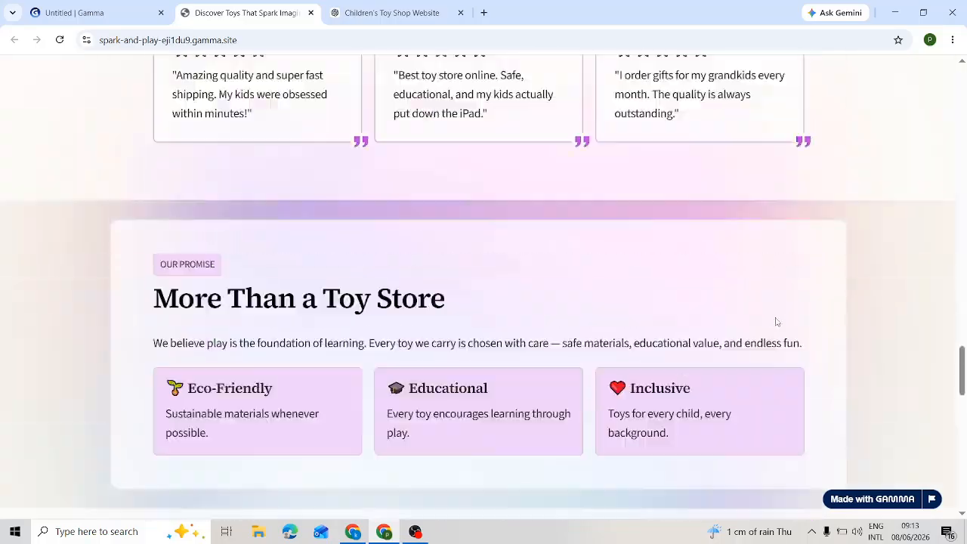
pyautogui.scroll(18, 776, 323)
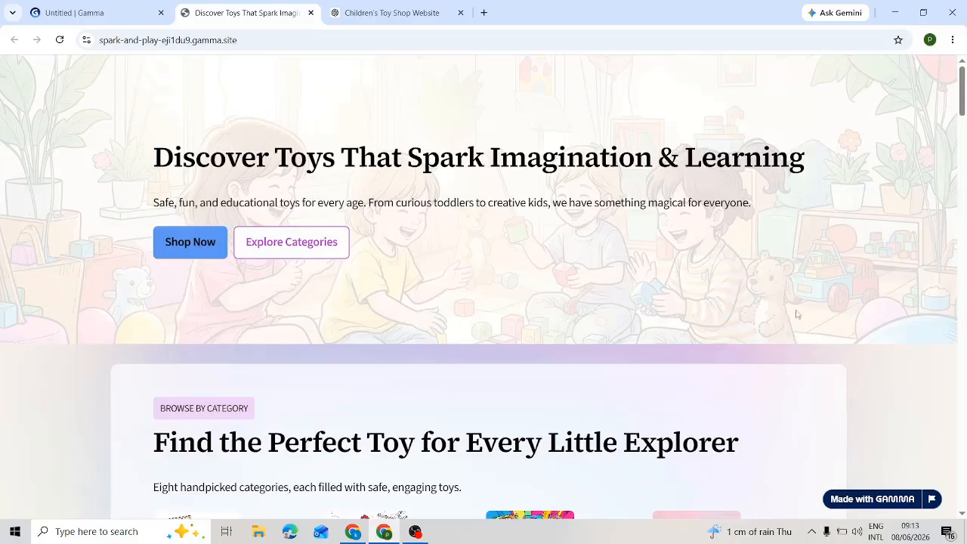
pyautogui.scroll(-14, 796, 314)
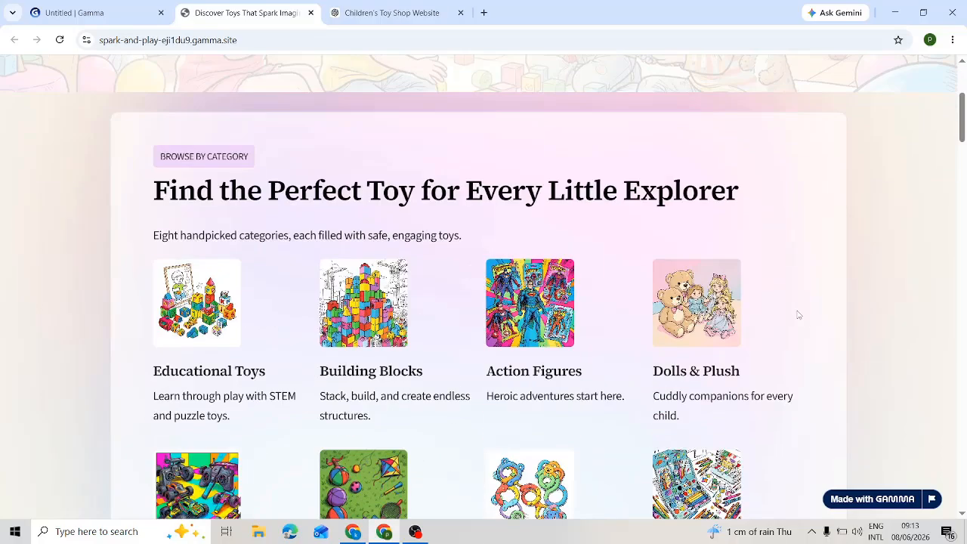
# Step: Examine the published site's parent reviews and newsletter sections, and recheck the category and featured products sections
pyautogui.scroll(-16, 817, 321)
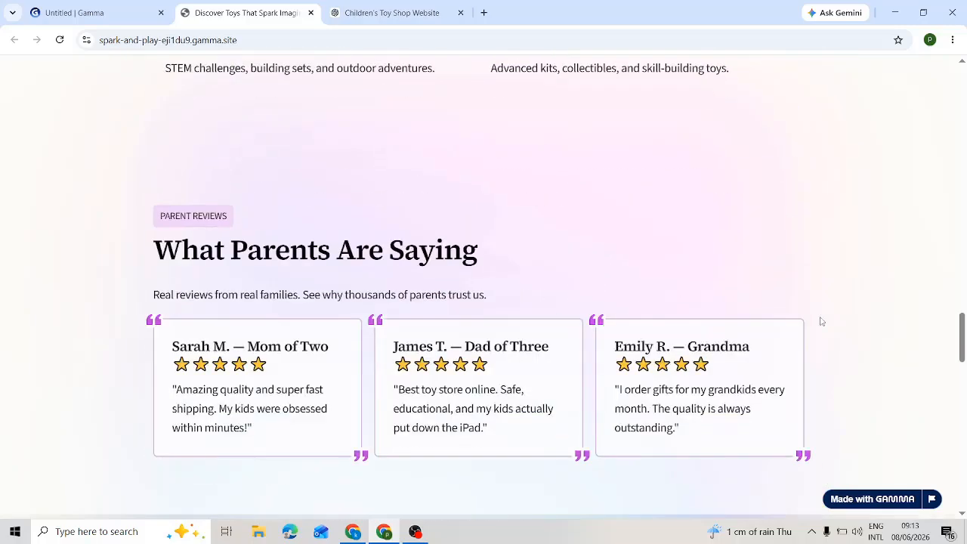
pyautogui.scroll(-12, 821, 321)
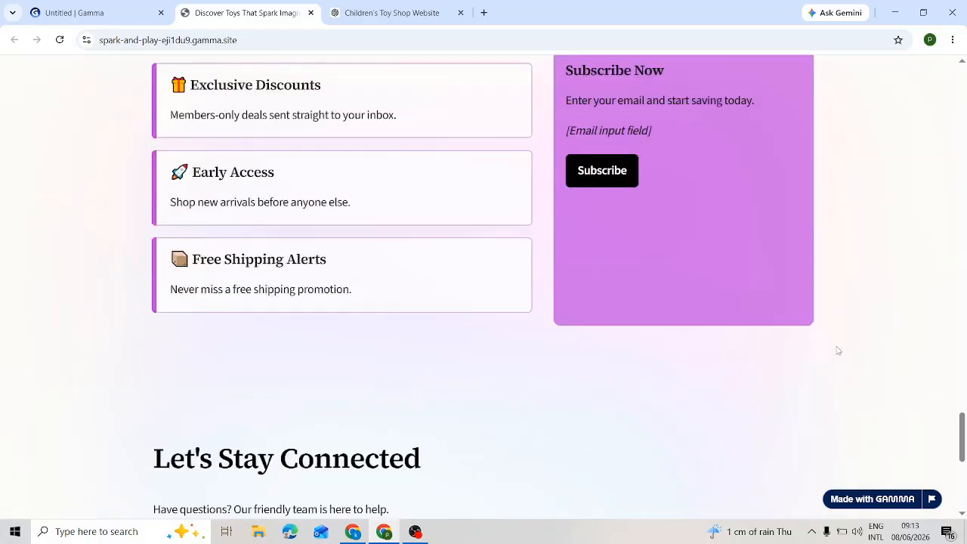
pyautogui.scroll(20, 837, 350)
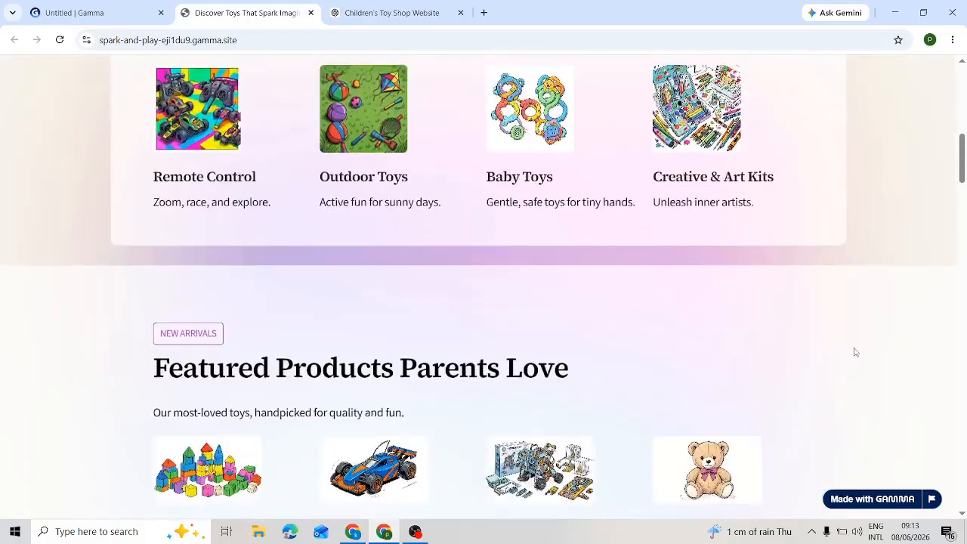
pyautogui.scroll(5, 861, 333)
# Step: Return to the Gamma editor and add a blank card after the "Toys for Every Stage of Childhood" section
pyautogui.hotkey('ctrl', 'shift', 'Tab')
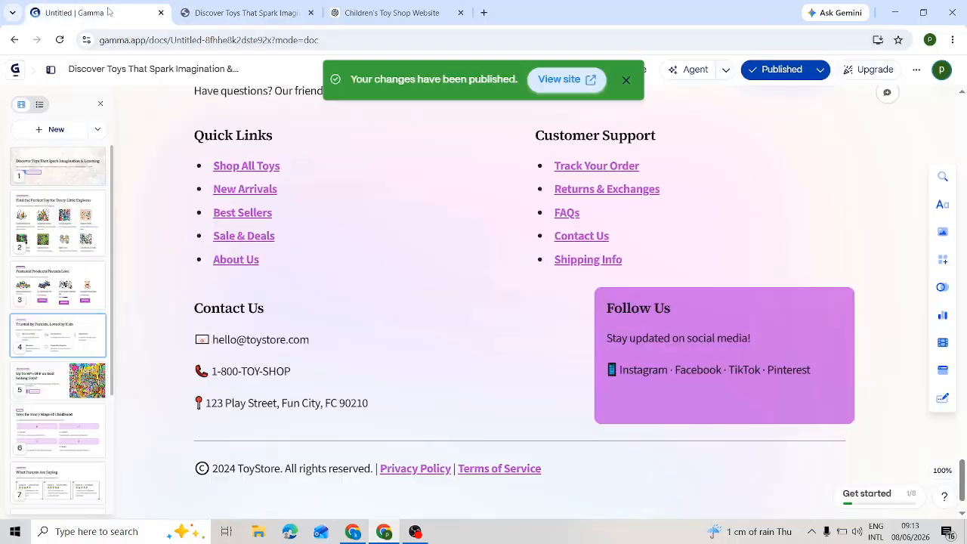
pyautogui.click(55, 284)
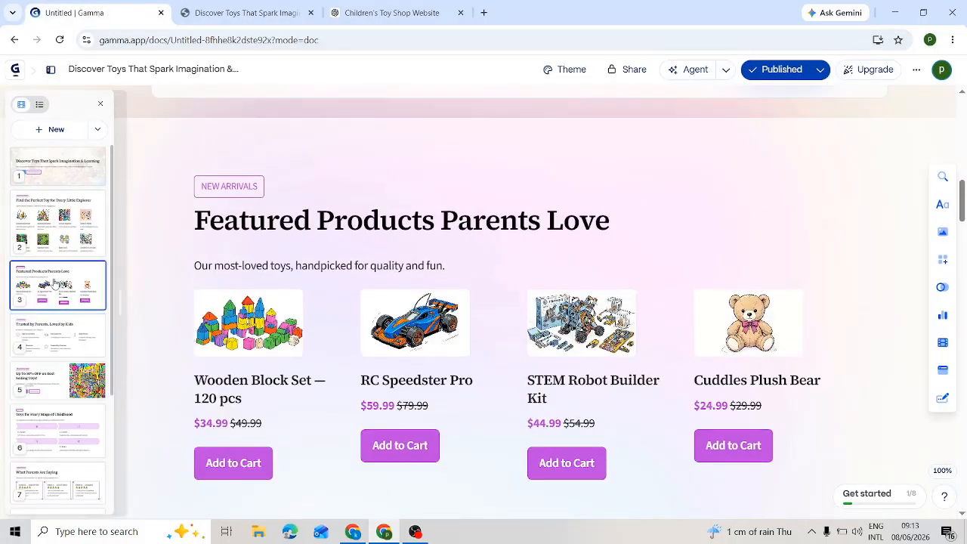
pyautogui.click(35, 414)
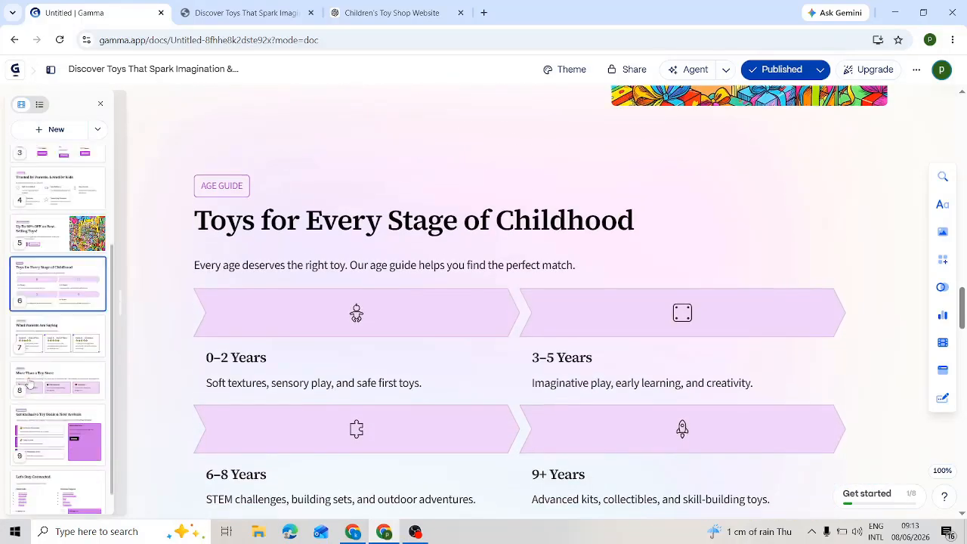
pyautogui.scroll(-1, 30, 389)
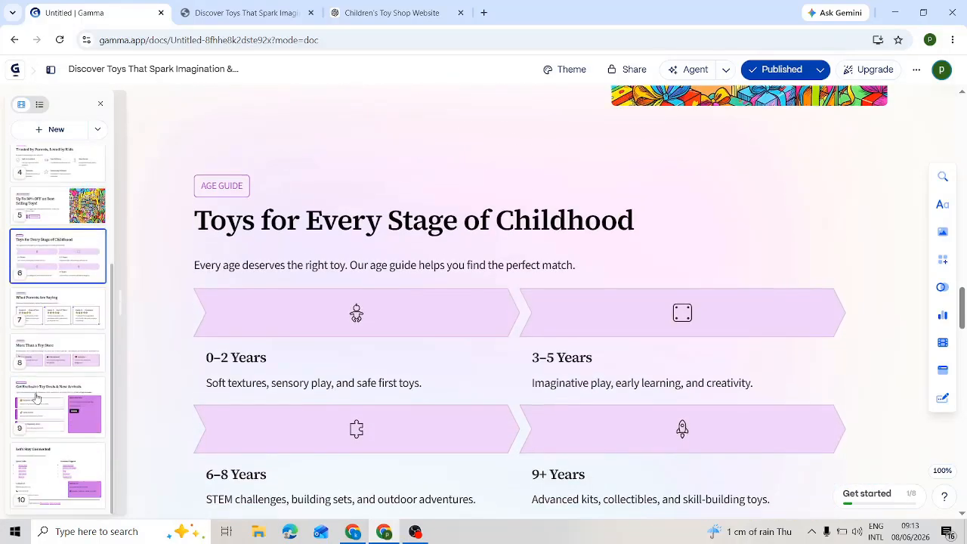
pyautogui.click(38, 132)
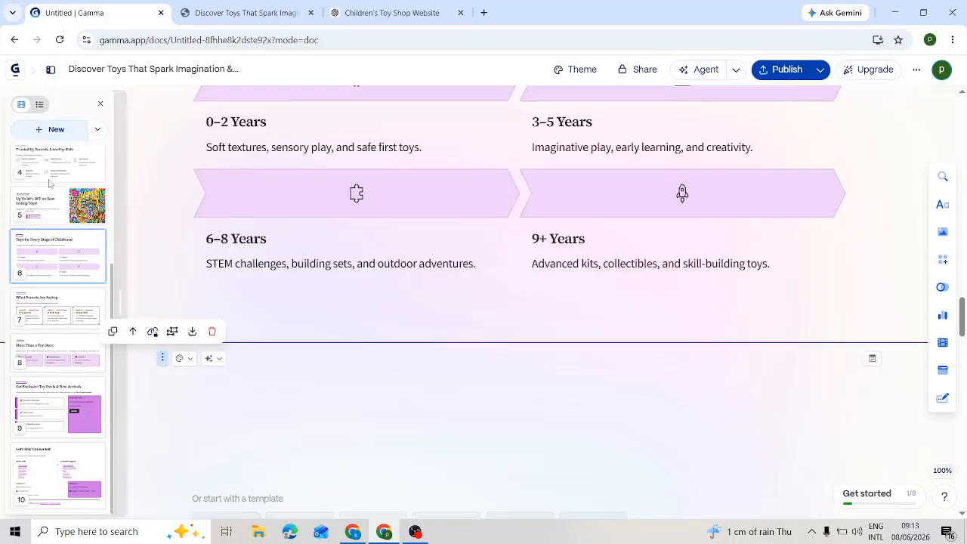
# Step: Add a centered link to the header bar above the hero section
pyautogui.scroll(10, 597, 295)
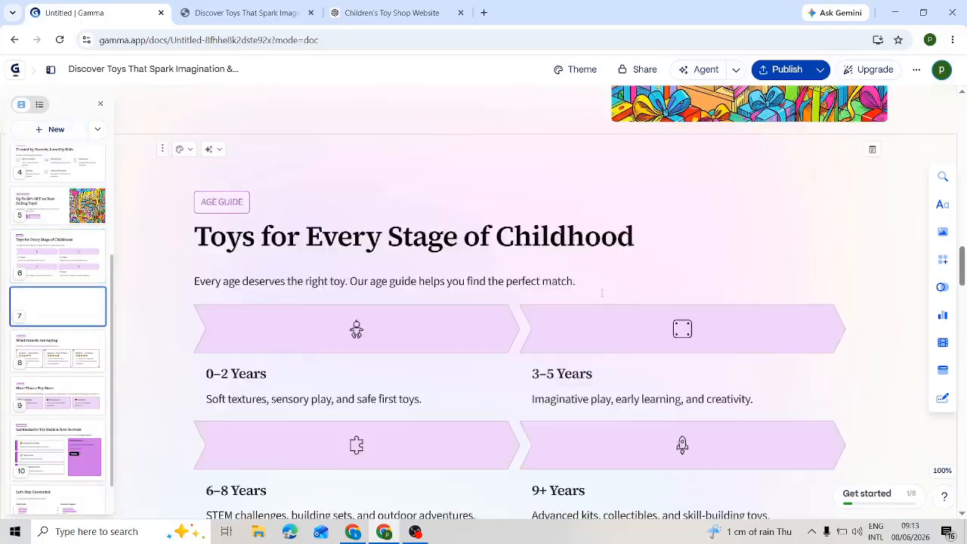
pyautogui.scroll(15, 603, 294)
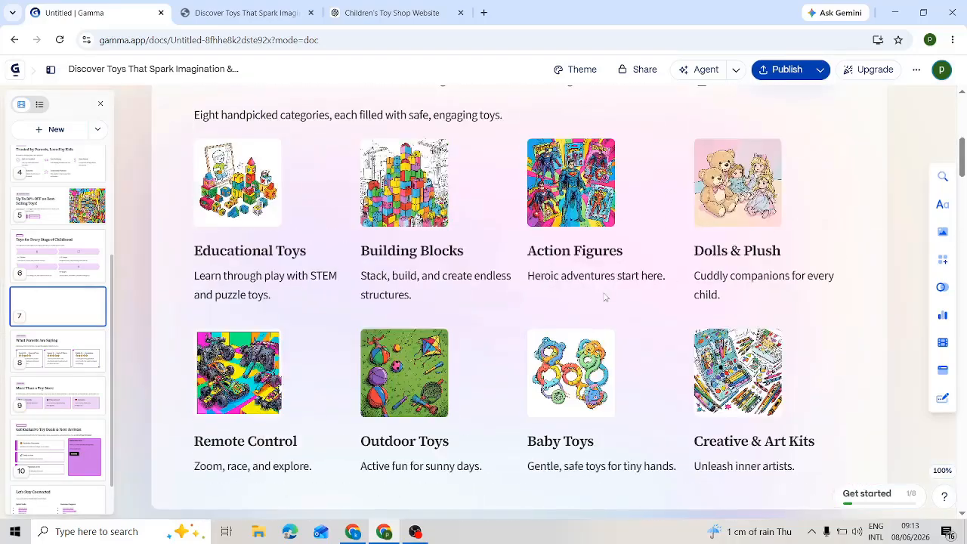
pyautogui.scroll(2, 604, 297)
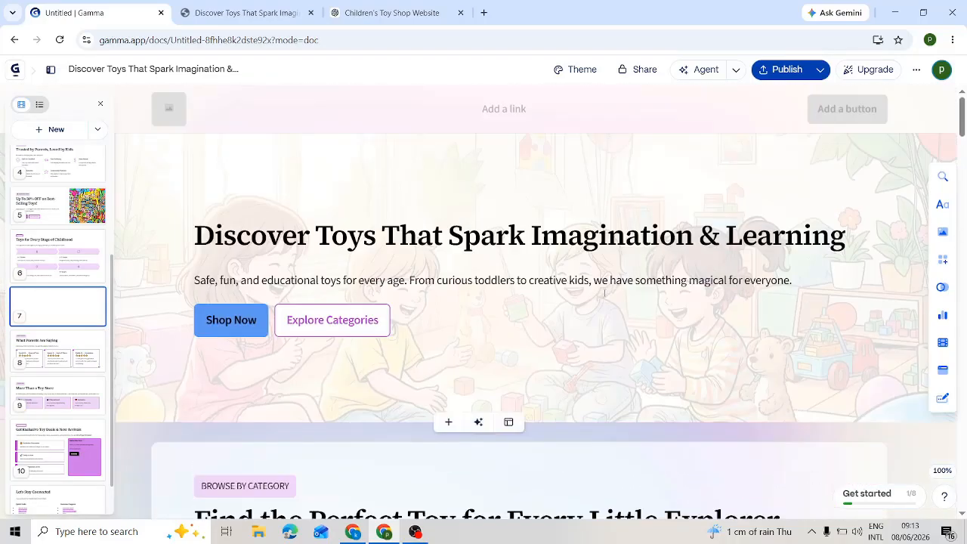
pyautogui.click(503, 108)
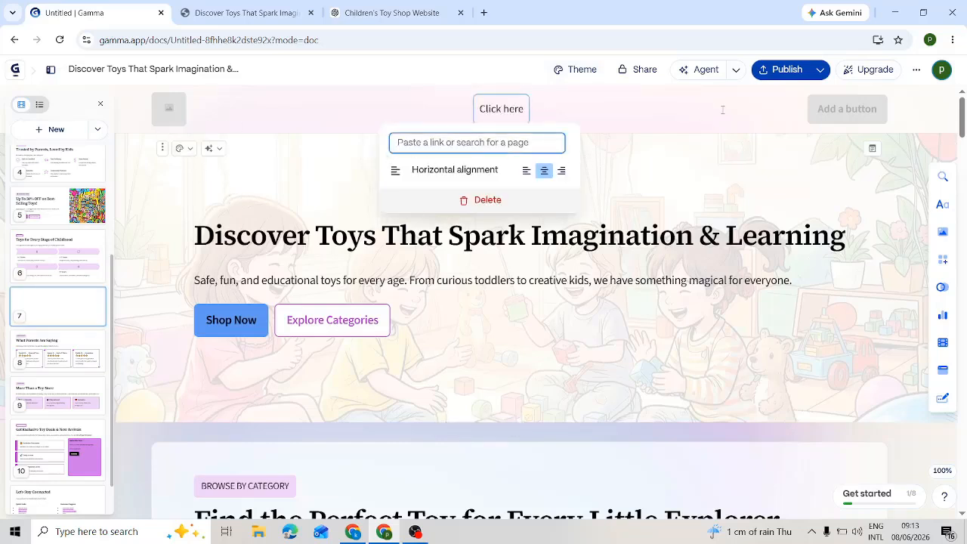
# Step: Switch to ChatGPT and review the original request, the brand style and the hero section's "Shop Now" and "Explore Categories" CTA buttons
pyautogui.click(386, 6)
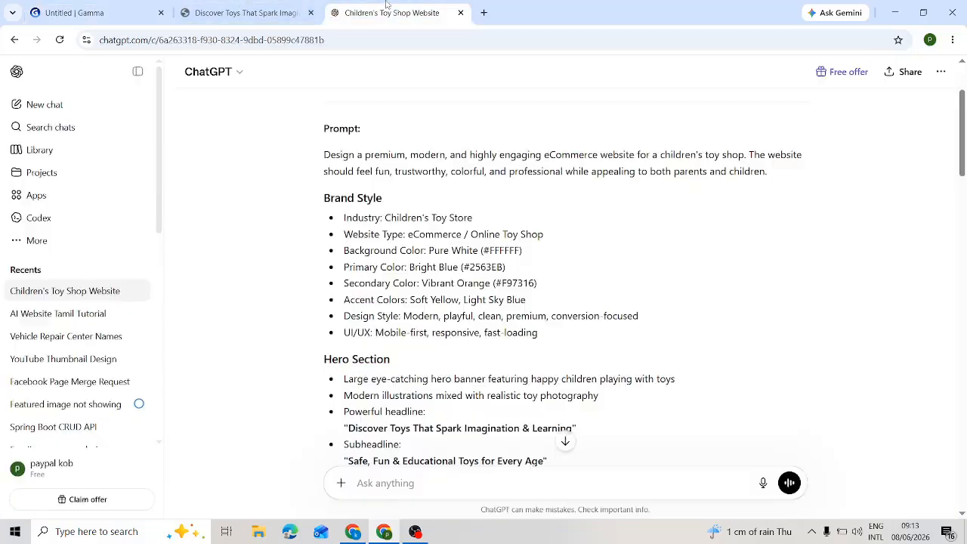
pyautogui.scroll(2, 718, 194)
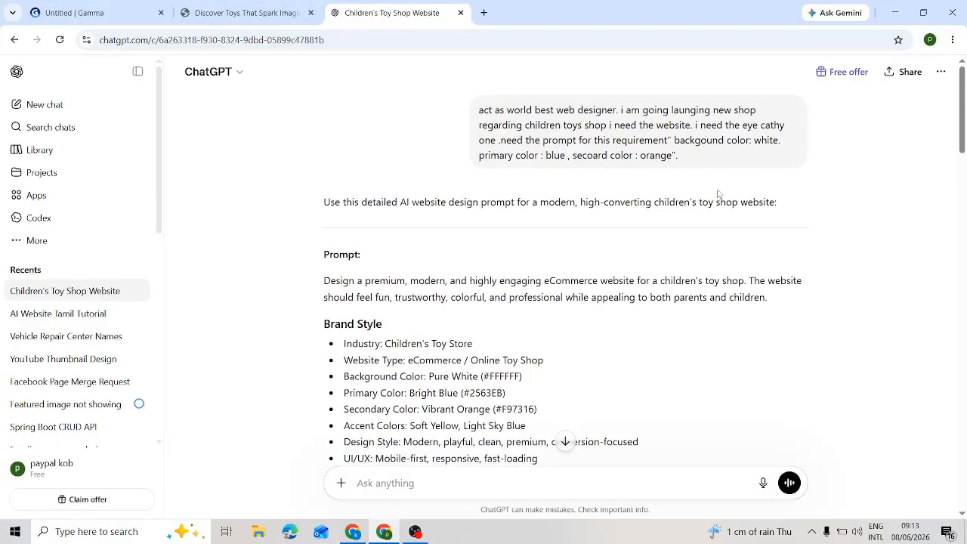
pyautogui.scroll(-3, 716, 196)
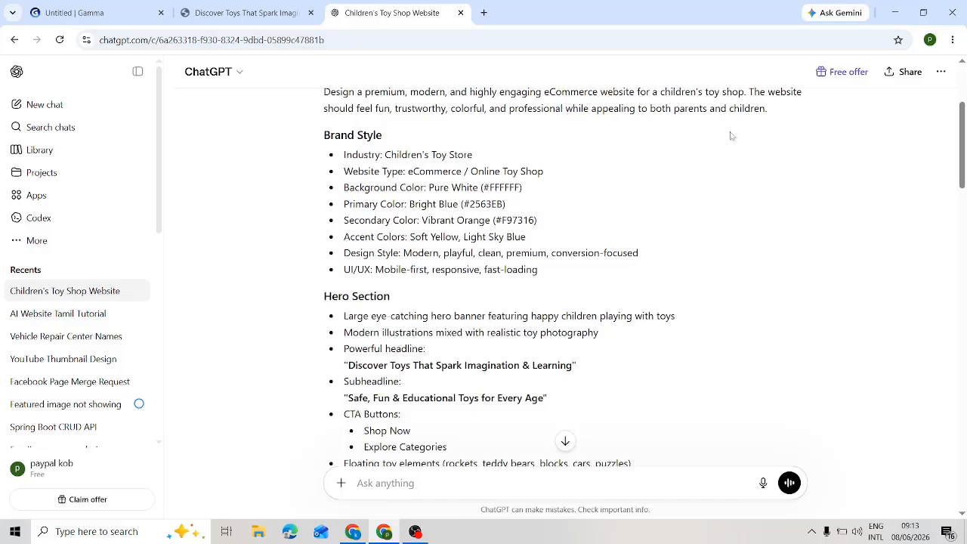
pyautogui.scroll(1, 730, 136)
pyautogui.scroll(-2, 697, 164)
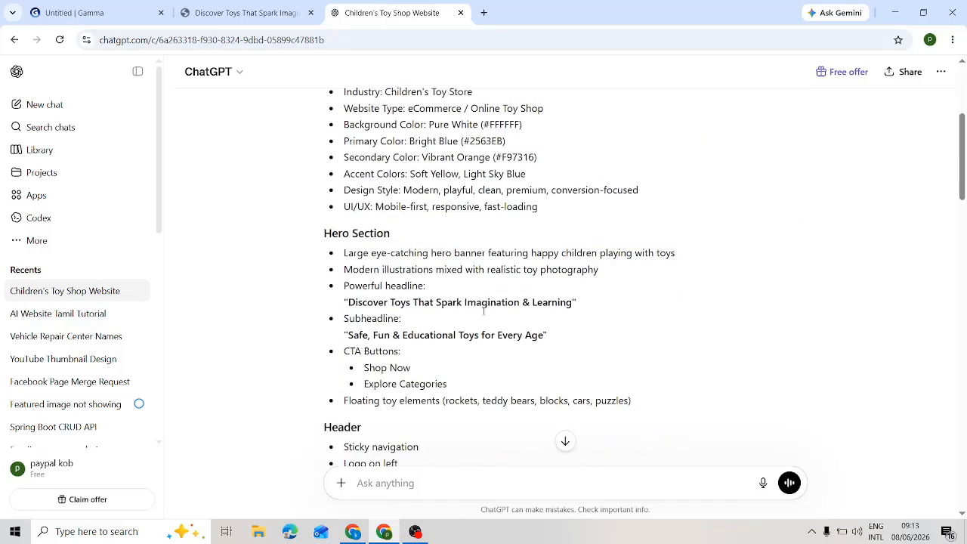
pyautogui.moveTo(364, 370); pyautogui.dragTo(449, 385)
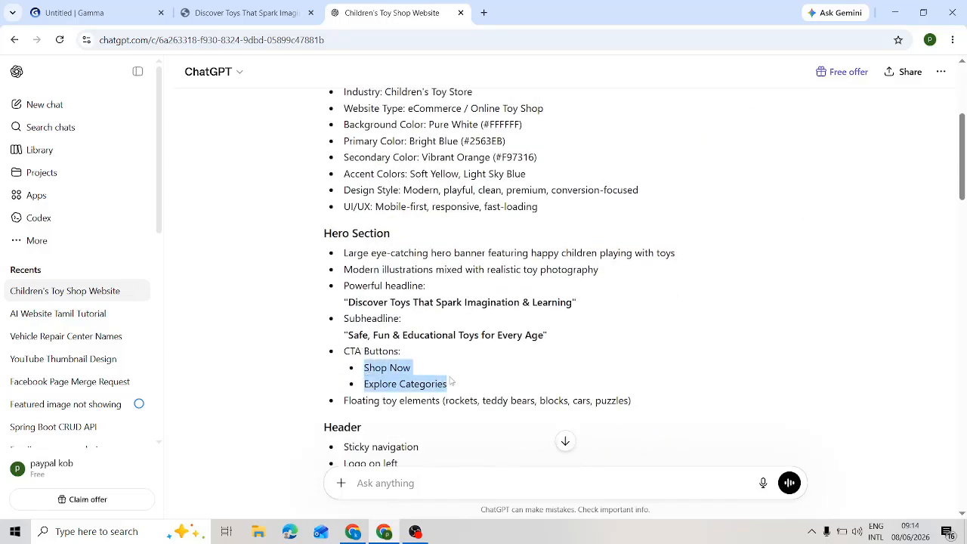
# Step: Compare the live site's hero buttons and headline with the headline in the ChatGPT prompt, and view the category section
pyautogui.click(257, 13)
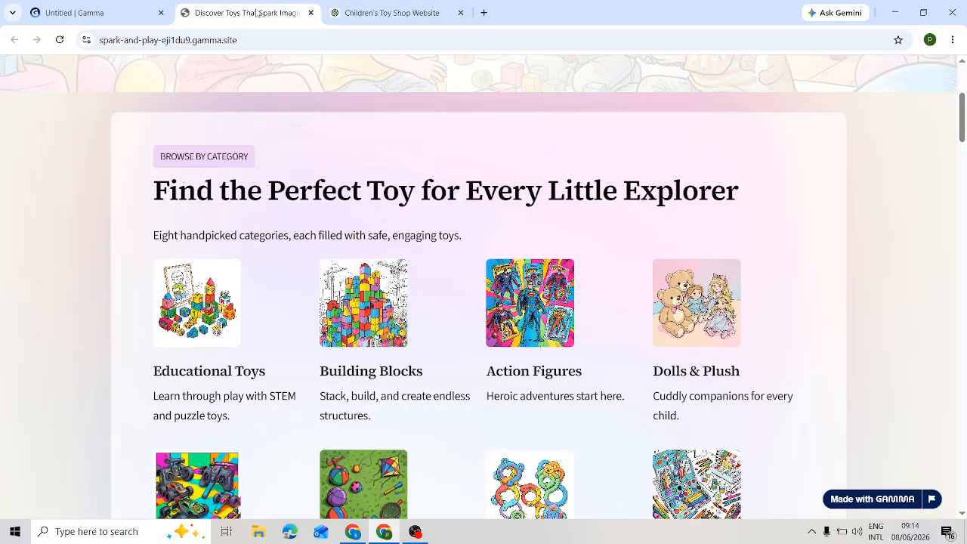
pyautogui.scroll(3, 510, 336)
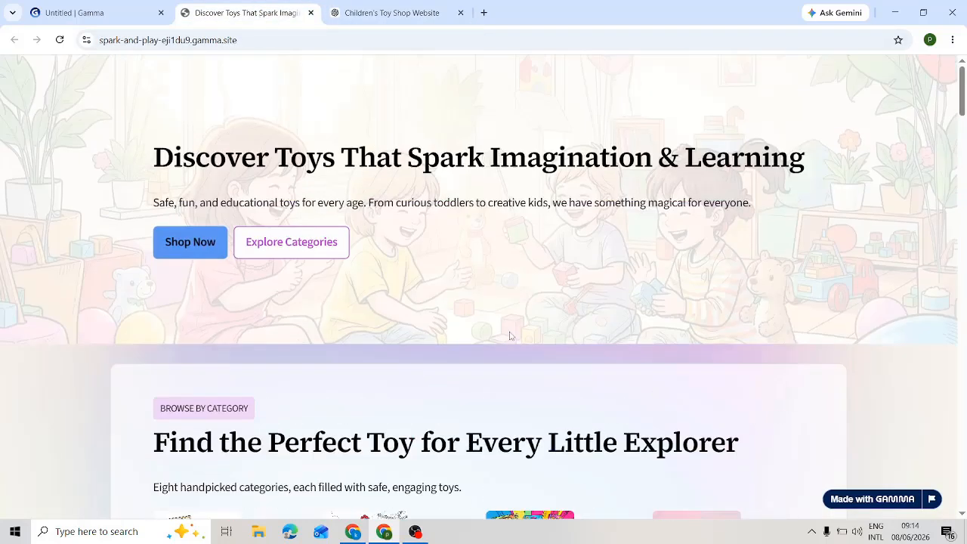
pyautogui.click(370, 12)
pyautogui.moveTo(347, 302); pyautogui.dragTo(577, 302)
pyautogui.click(264, 9)
pyautogui.scroll(-4, 578, 245)
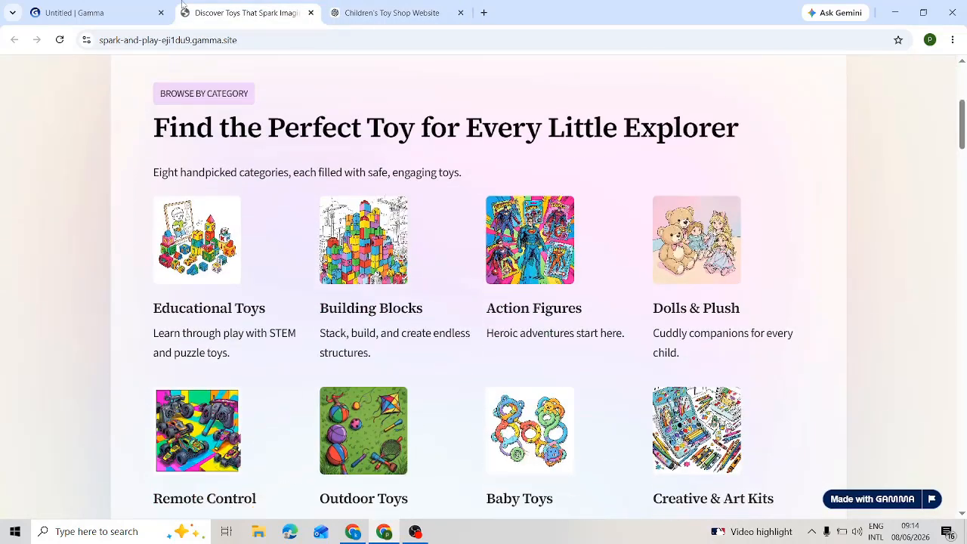
# Step: Read the ChatGPT prompt from the header requirements to the testimonials, and return to the live site's hero section
pyautogui.click(391, 12)
pyautogui.scroll(-4, 636, 272)
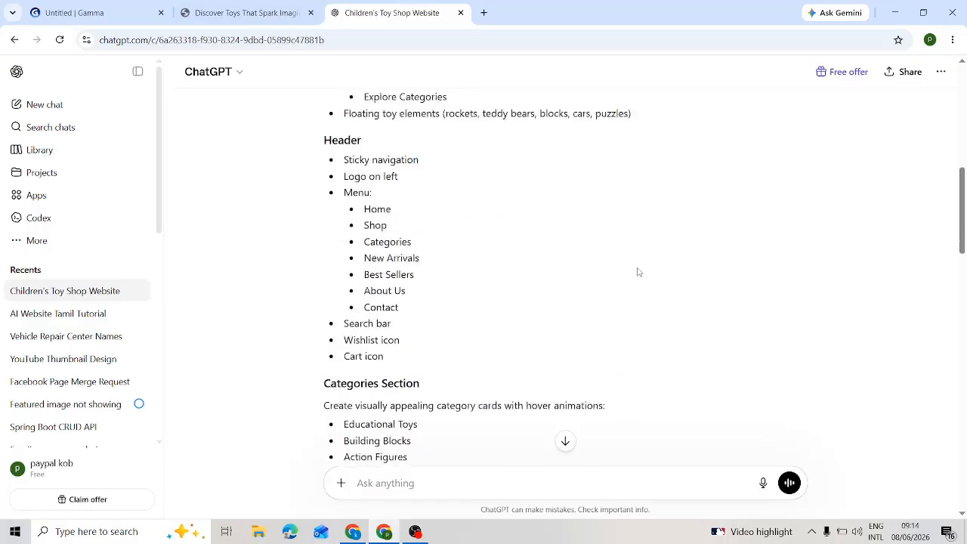
pyautogui.scroll(1, 636, 272)
pyautogui.scroll(-3, 636, 279)
pyautogui.scroll(3, 638, 279)
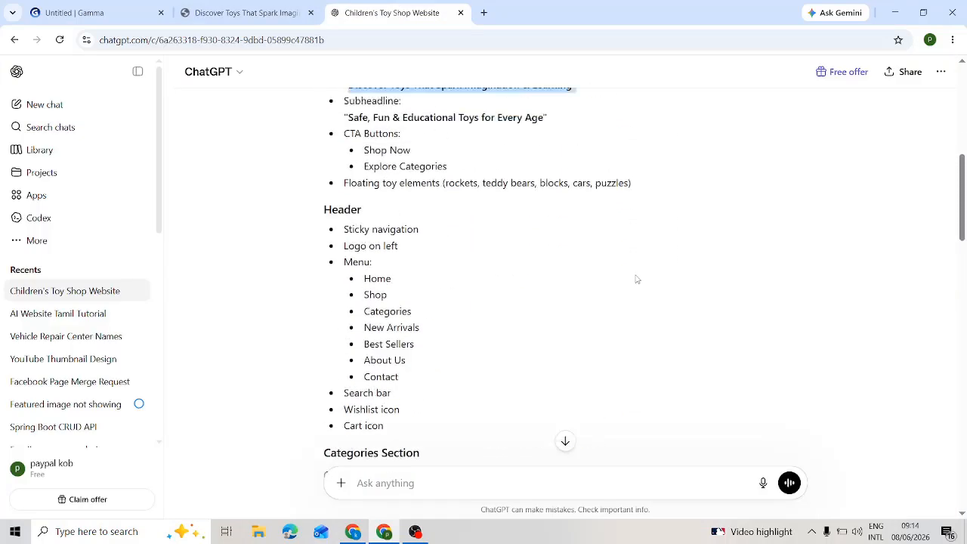
pyautogui.scroll(-3, 748, 286)
pyautogui.scroll(-8, 756, 287)
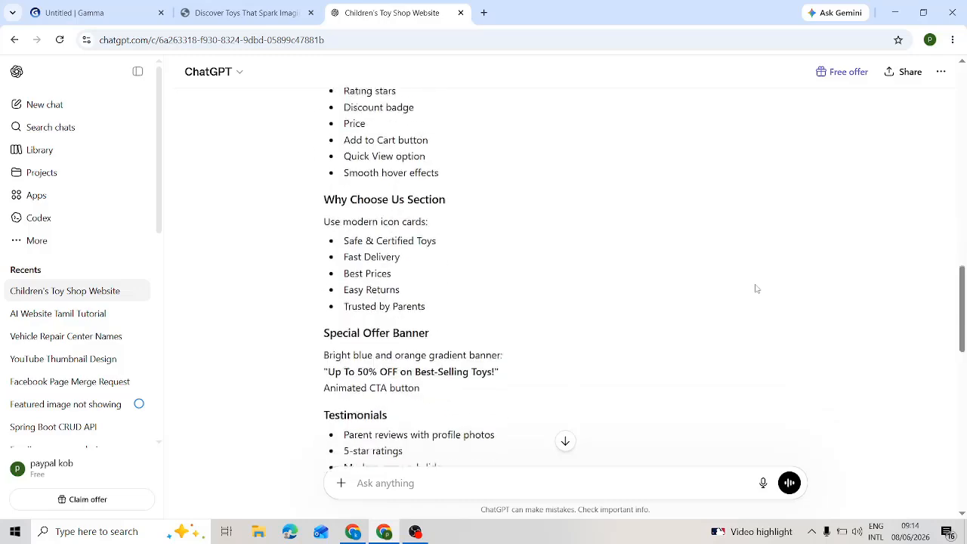
pyautogui.click(285, 9)
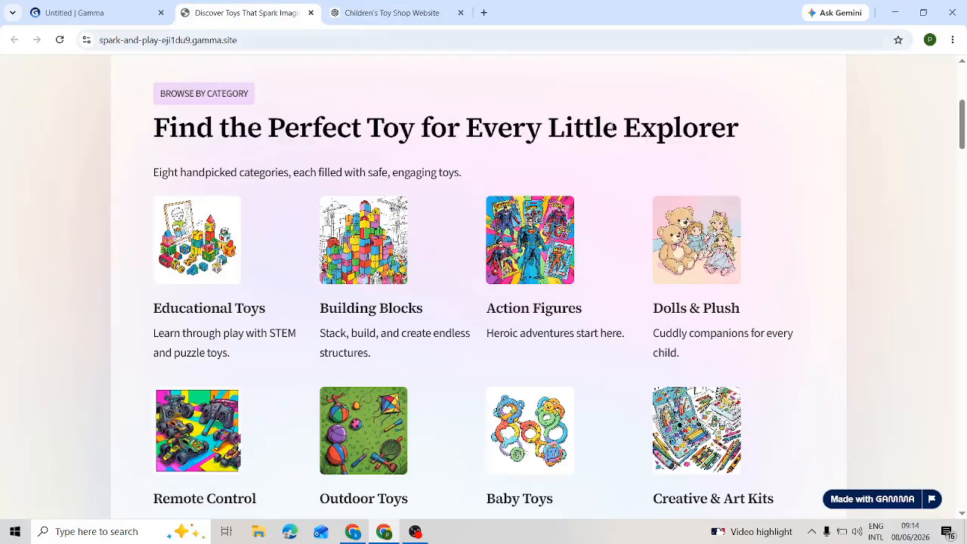
pyautogui.scroll(4, 731, 247)
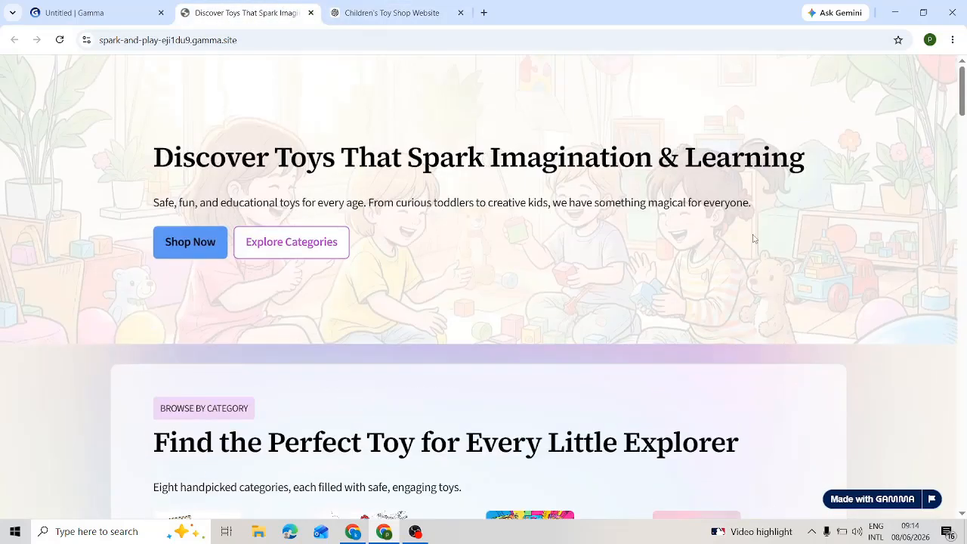